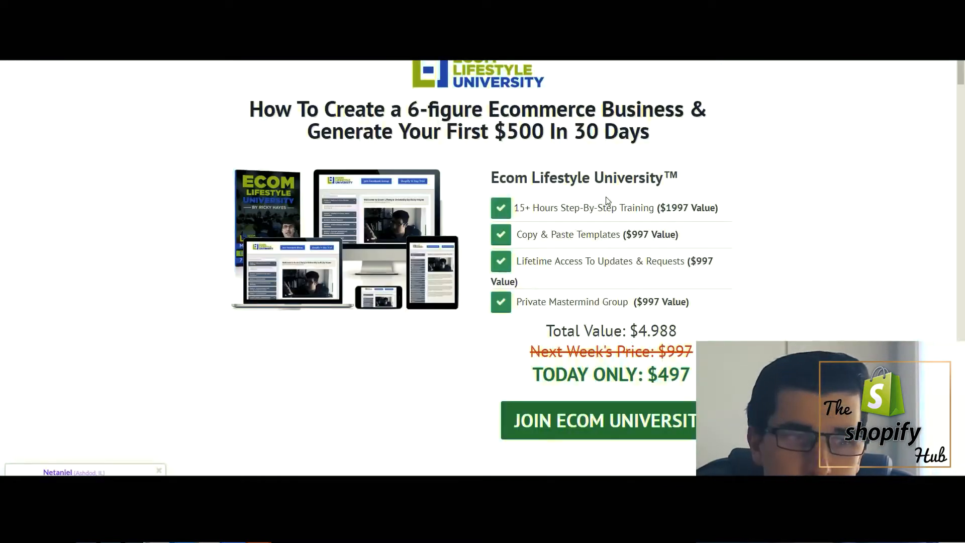
Step: Review the Ecom Lifestyle University sales page, covering the offer, weekly curriculum, student testimonials and additional perks
scroll(678, 186, down, 2)
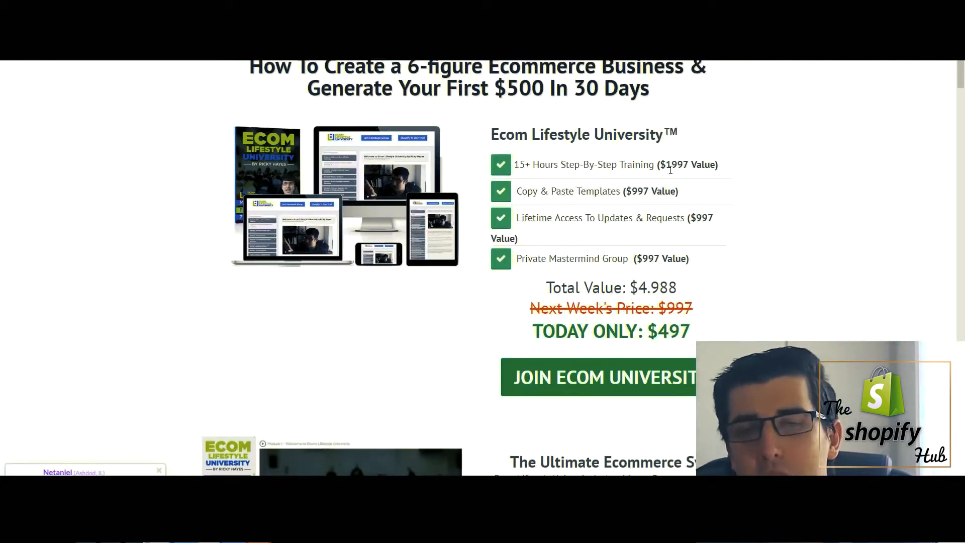
scroll(703, 176, up, 2)
scroll(690, 194, down, 4)
scroll(689, 196, down, 12)
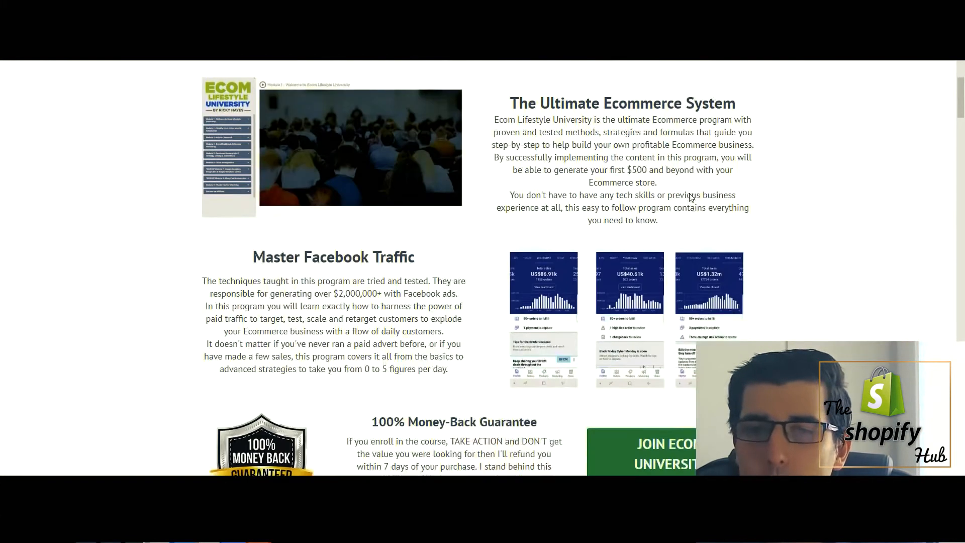
scroll(690, 196, down, 12)
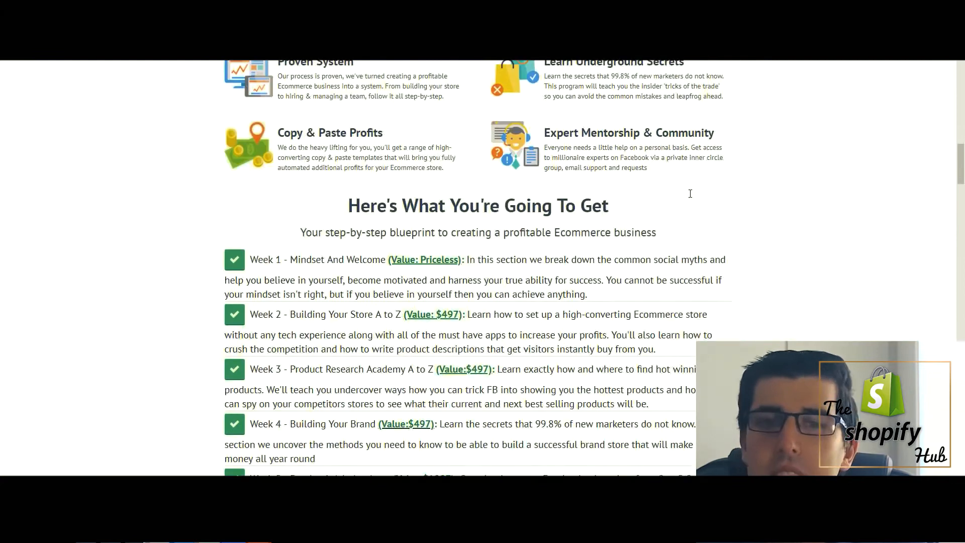
scroll(690, 197, down, 12)
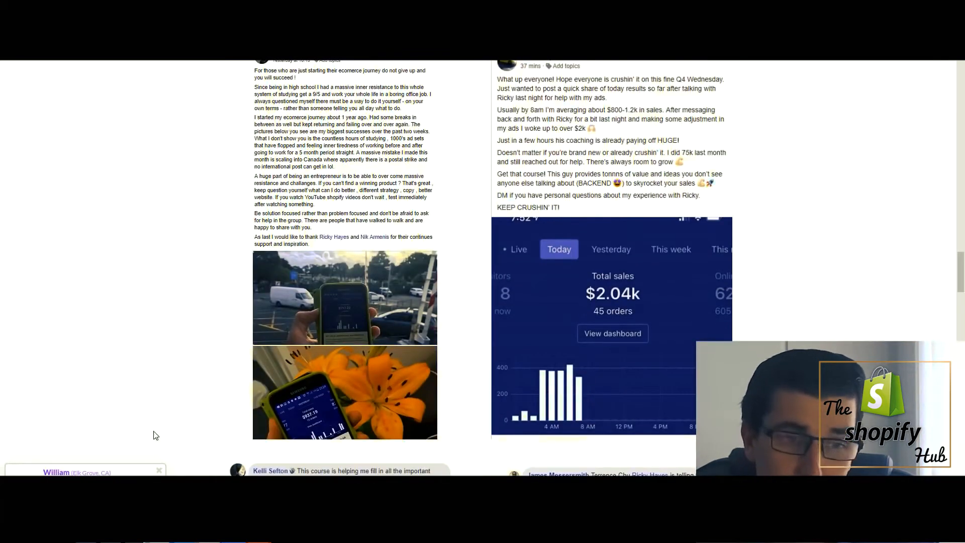
scroll(185, 244, down, 9)
scroll(186, 243, down, 8)
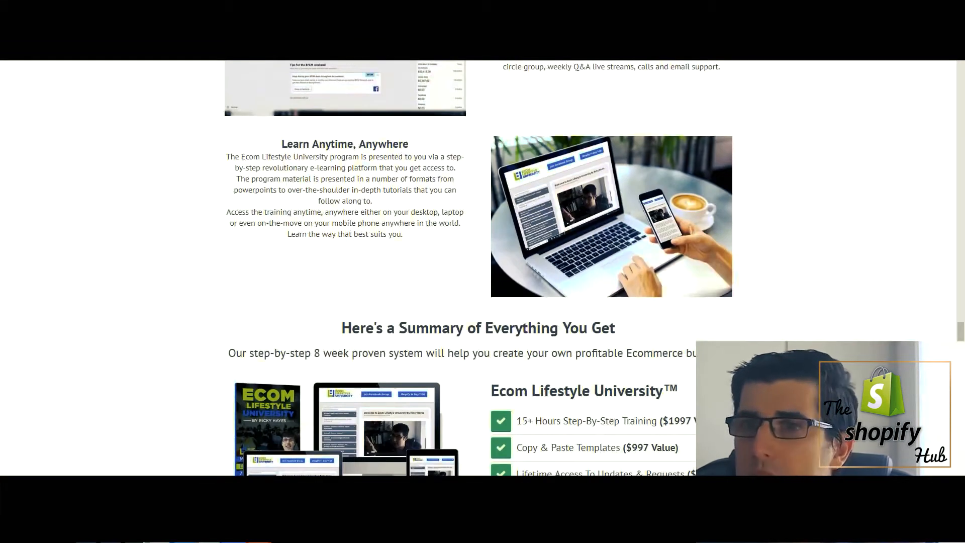
click(801, 26)
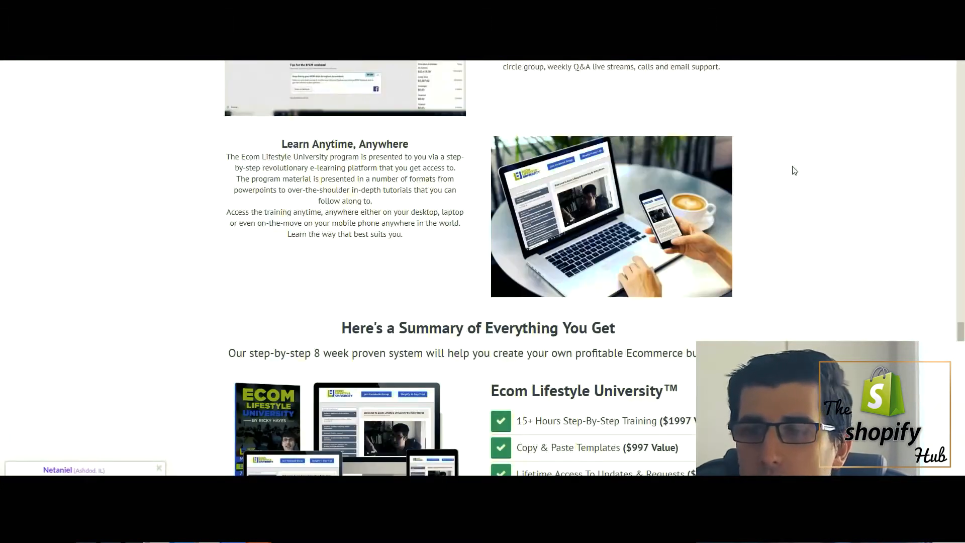
scroll(793, 168, up, 6)
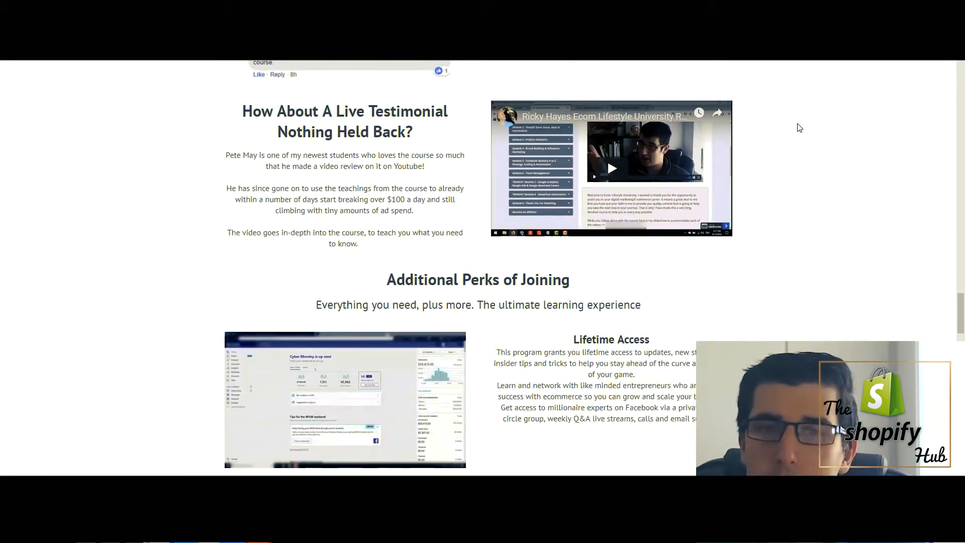
scroll(803, 135, up, 8)
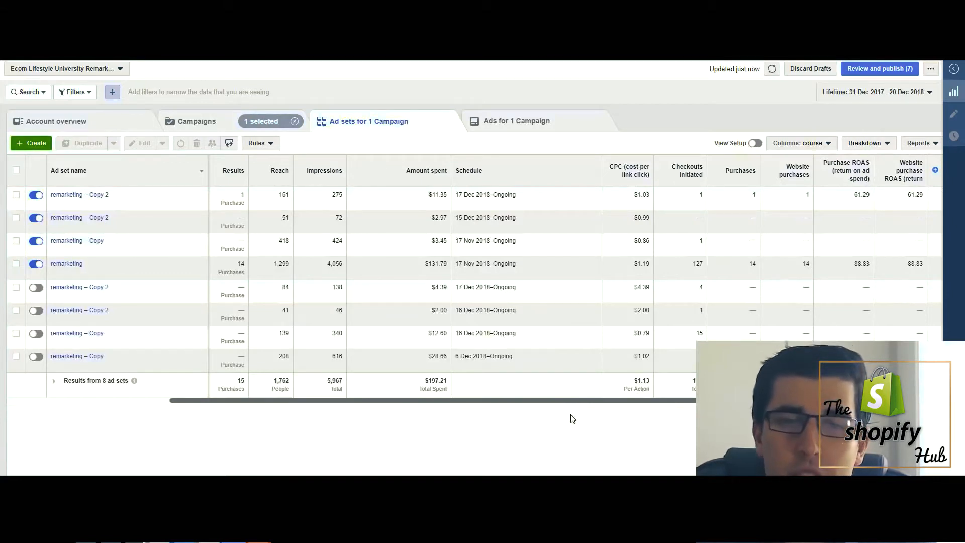
Step: In Facebook Ads Manager, examine the performance columns of the "remarketing" ad set, highlighting its purchase ROAS
drag(593, 402, 474, 404)
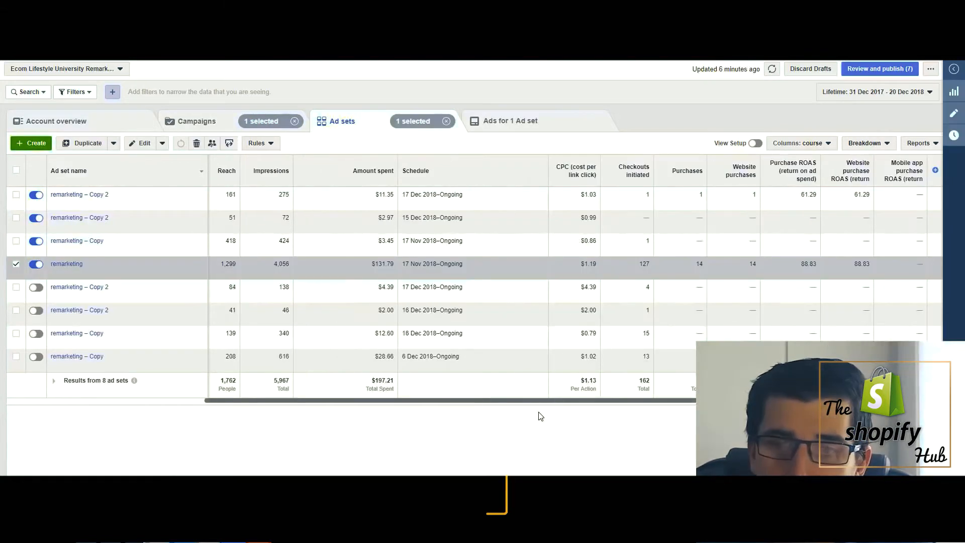
drag(462, 407, 609, 398)
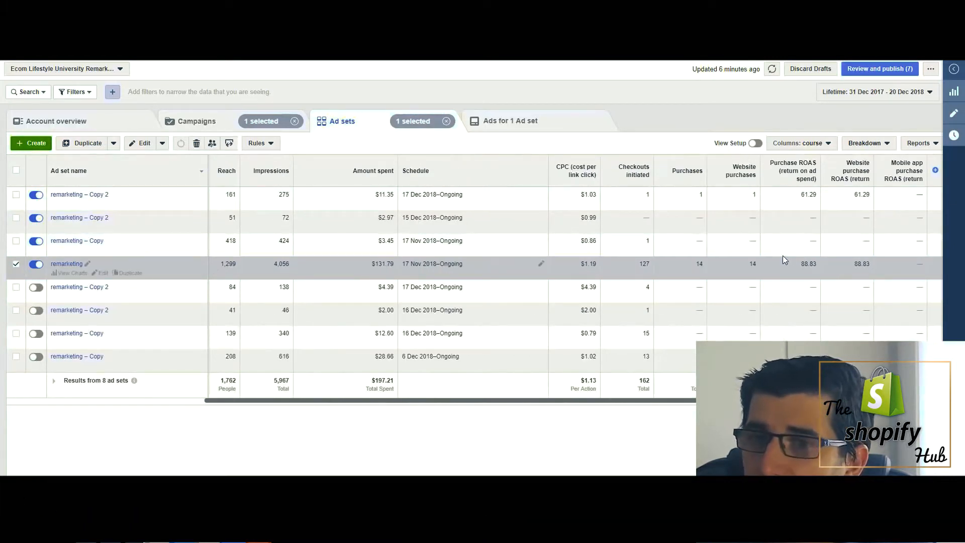
drag(798, 261, 825, 261)
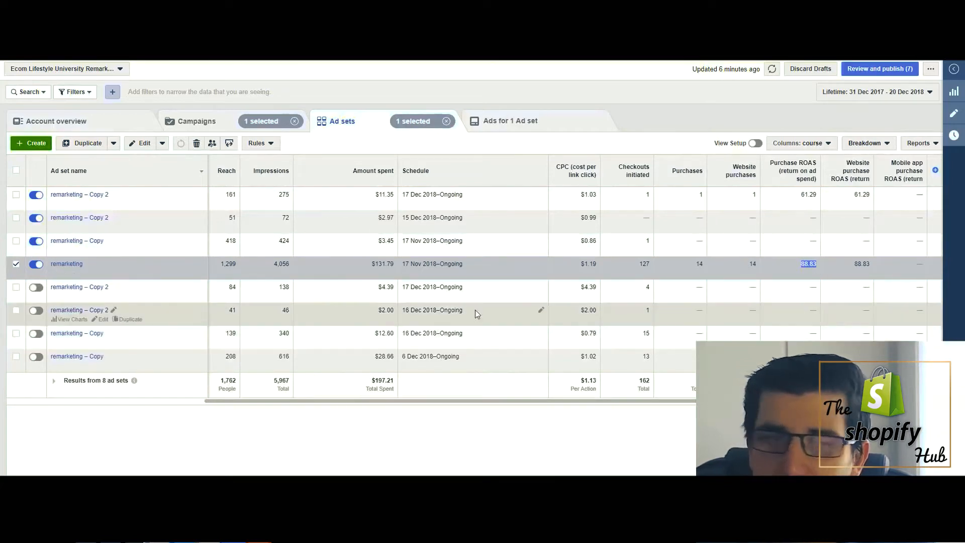
drag(679, 401, 3, 204)
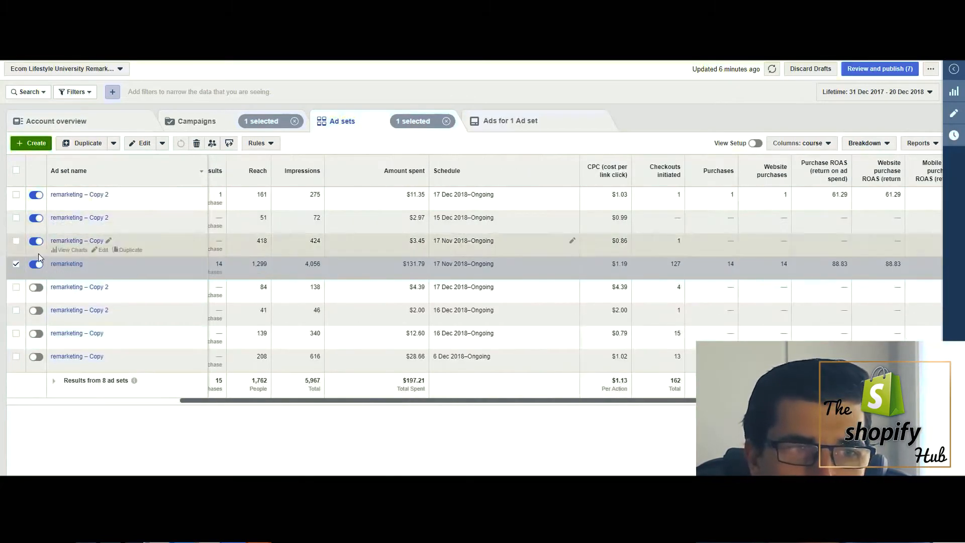
Step: Open the remarketing ad set's version 2.0 ad for editing and review its identity settings, primary text and short link
click(69, 265)
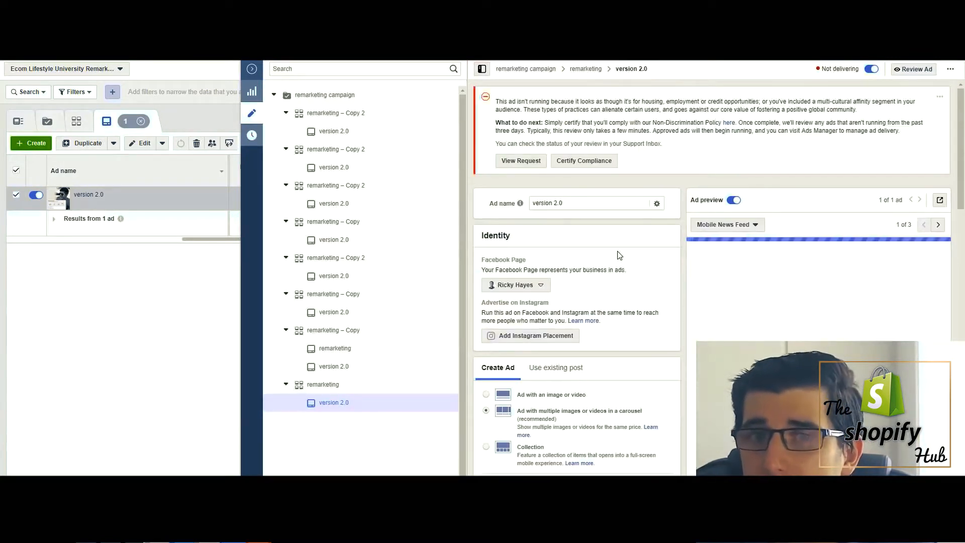
scroll(637, 249, down, 5)
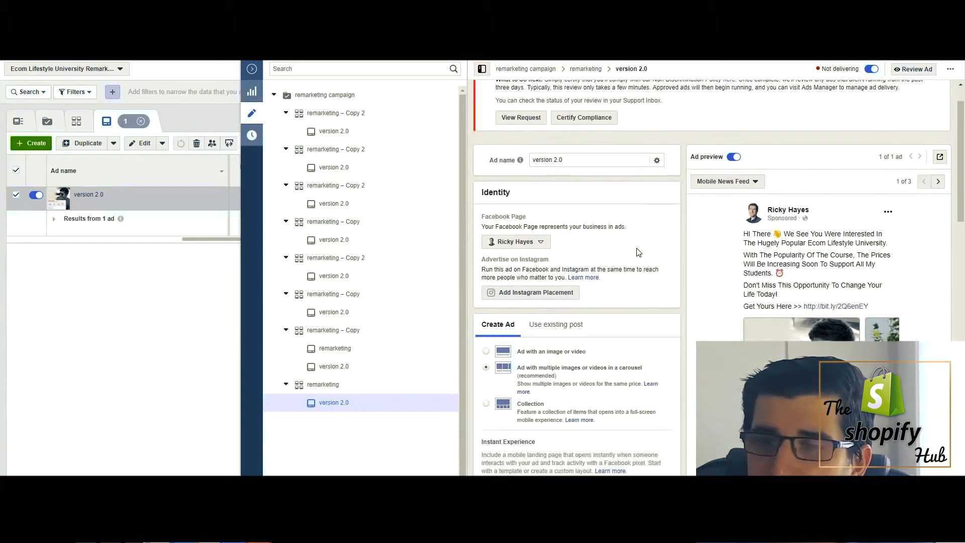
scroll(635, 249, down, 1)
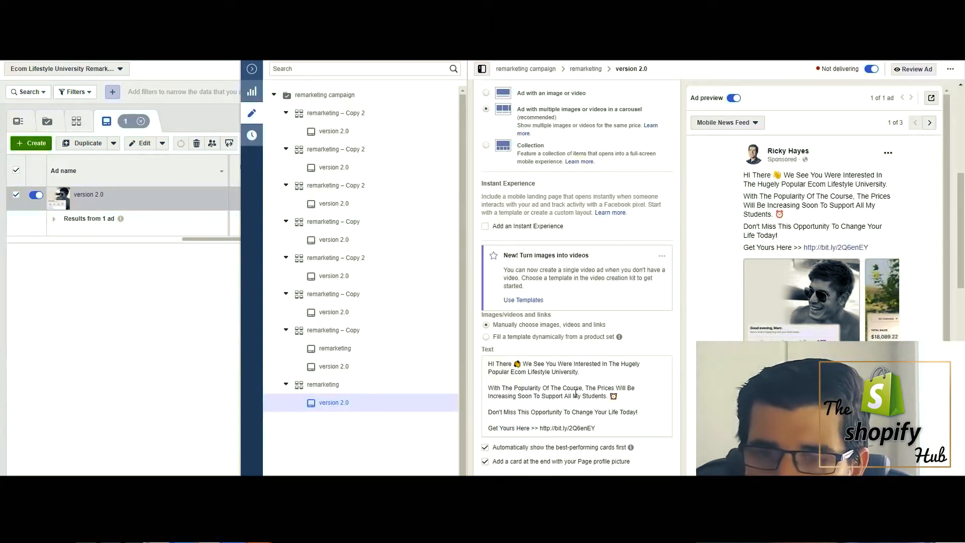
scroll(576, 394, down, 2)
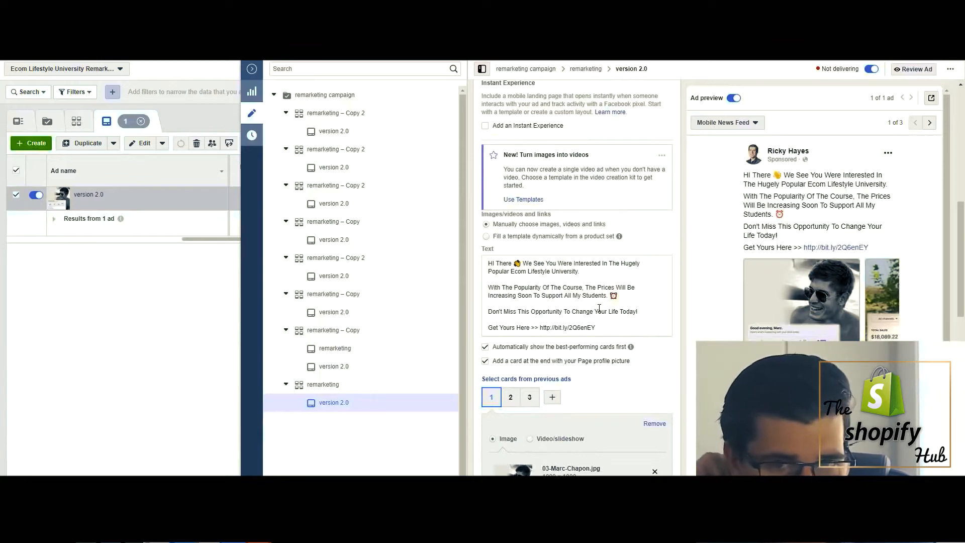
drag(596, 327, 542, 330)
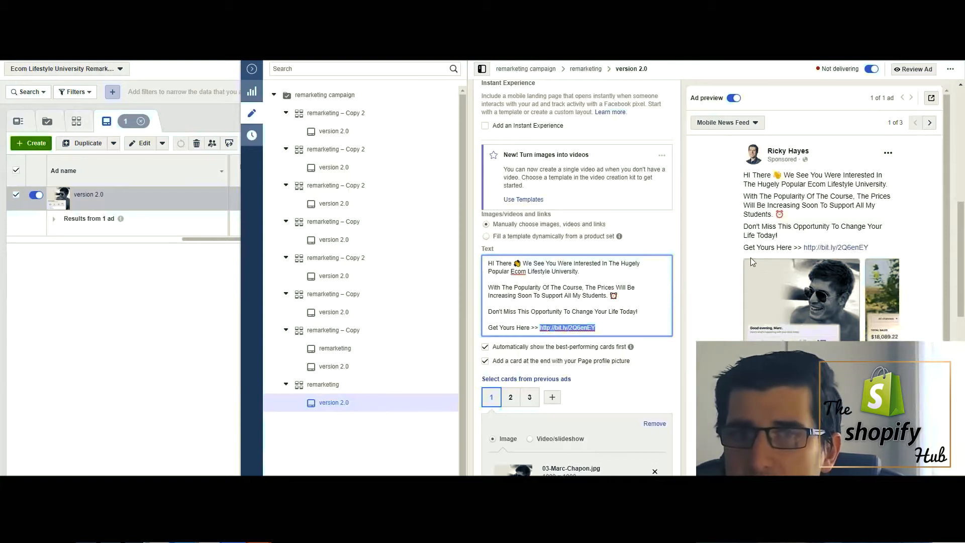
drag(961, 301, 961, 187)
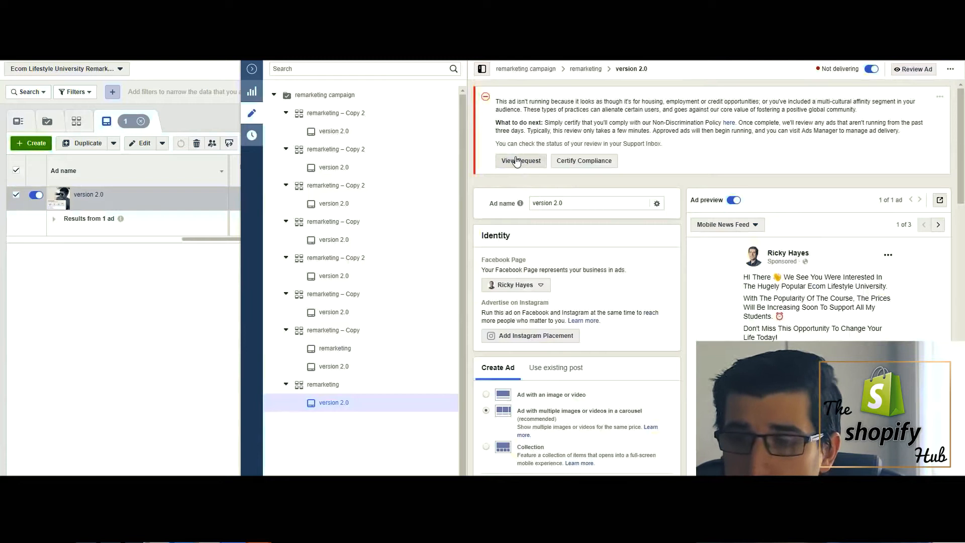
Step: Inspect the carousel cards of the version 2.0 ad, checking their images, headlines, descriptions and destination URLs
scroll(641, 302, down, 8)
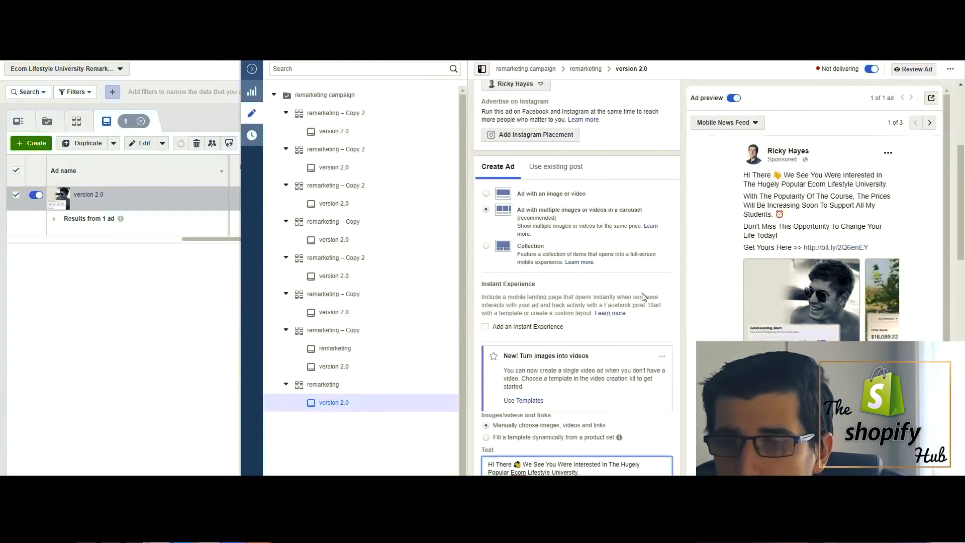
scroll(640, 290, down, 5)
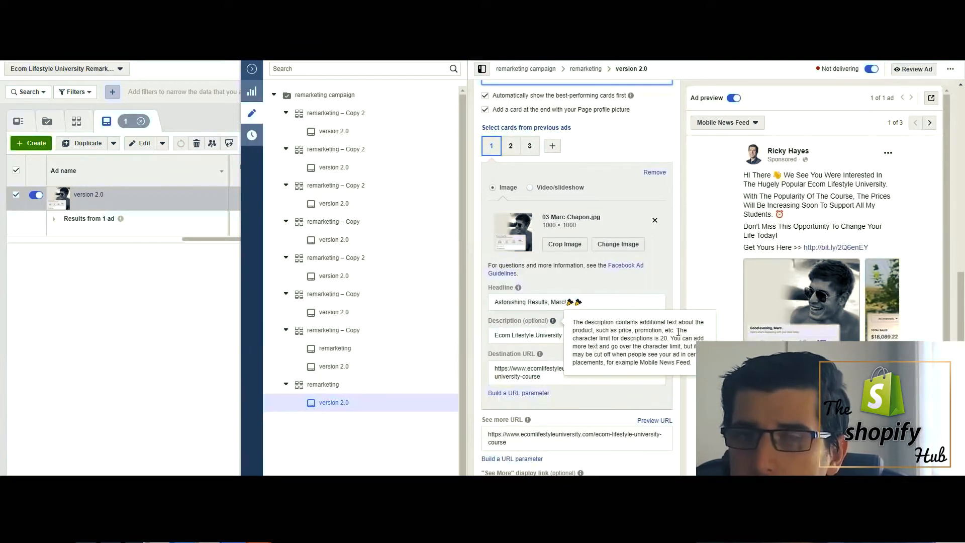
scroll(508, 200, up, 1)
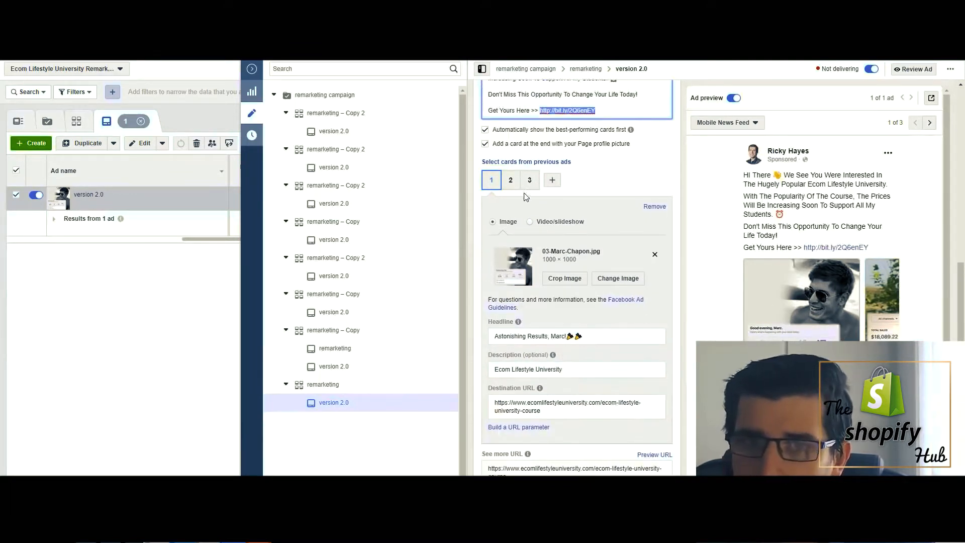
click(508, 197)
click(532, 195)
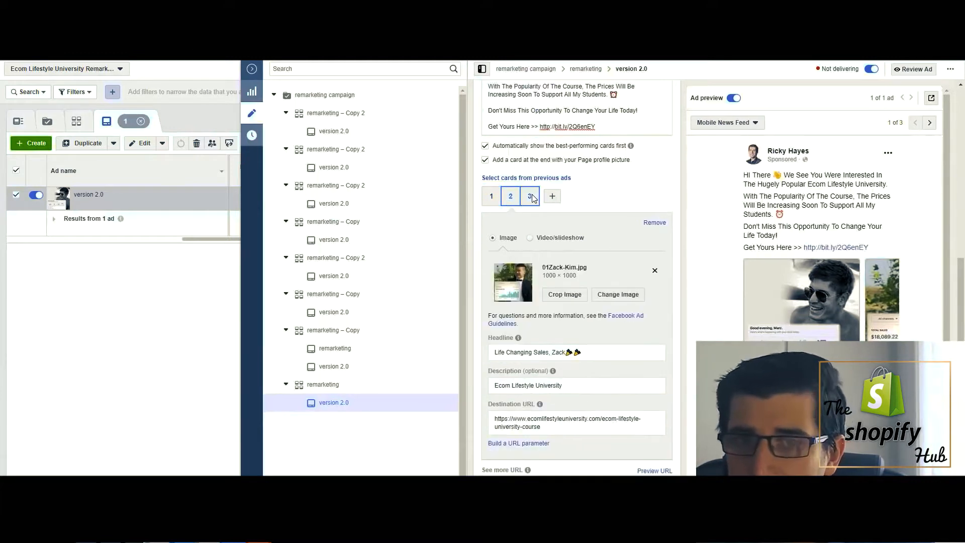
click(491, 197)
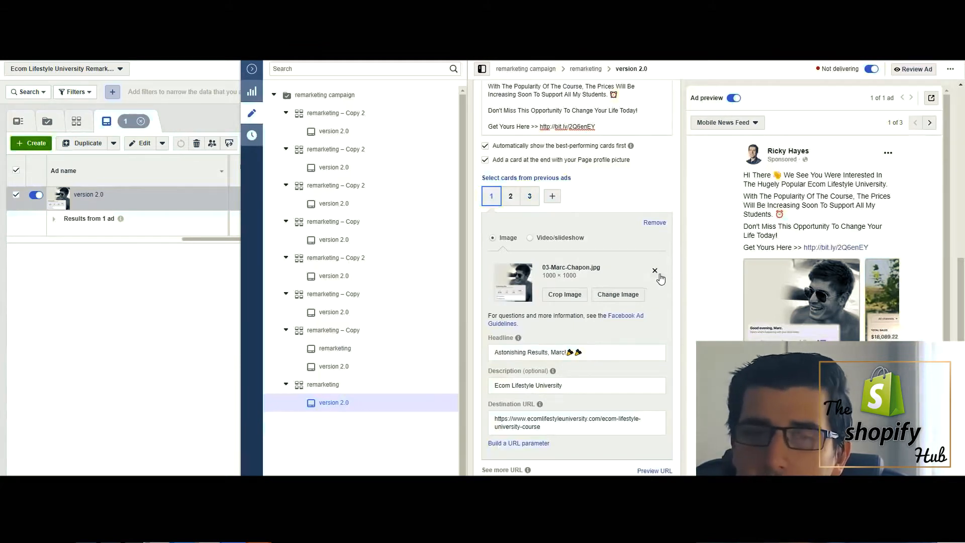
Step: Revisit the ad's primary text and look over the student testimonials on the course sales page
scroll(661, 277, up, 3)
drag(658, 278, 596, 240)
click(595, 237)
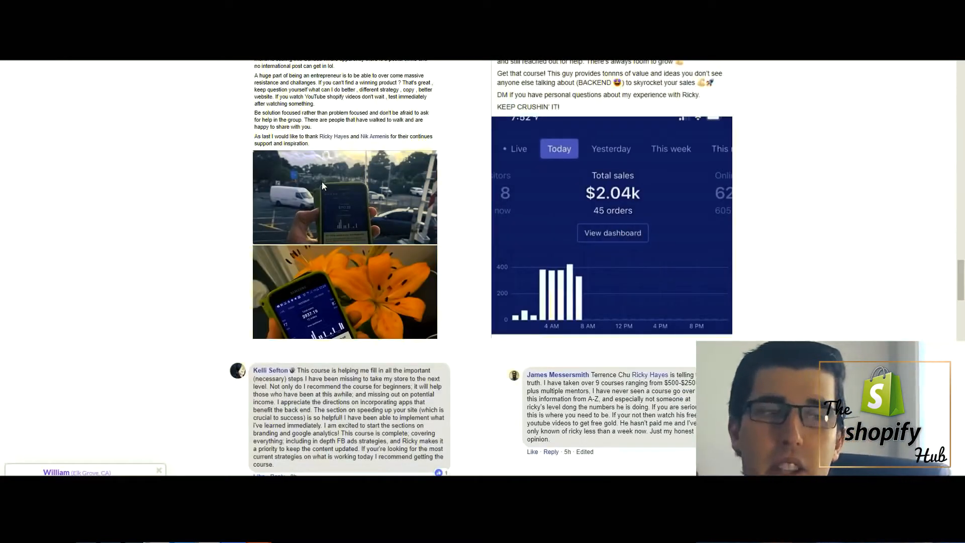
scroll(118, 177, up, 5)
drag(960, 259, 960, 387)
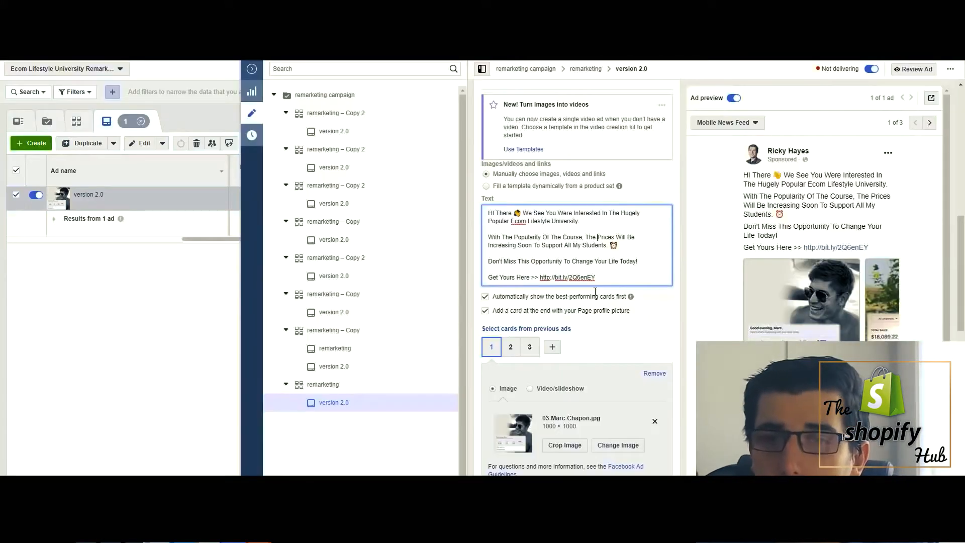
scroll(643, 269, up, 3)
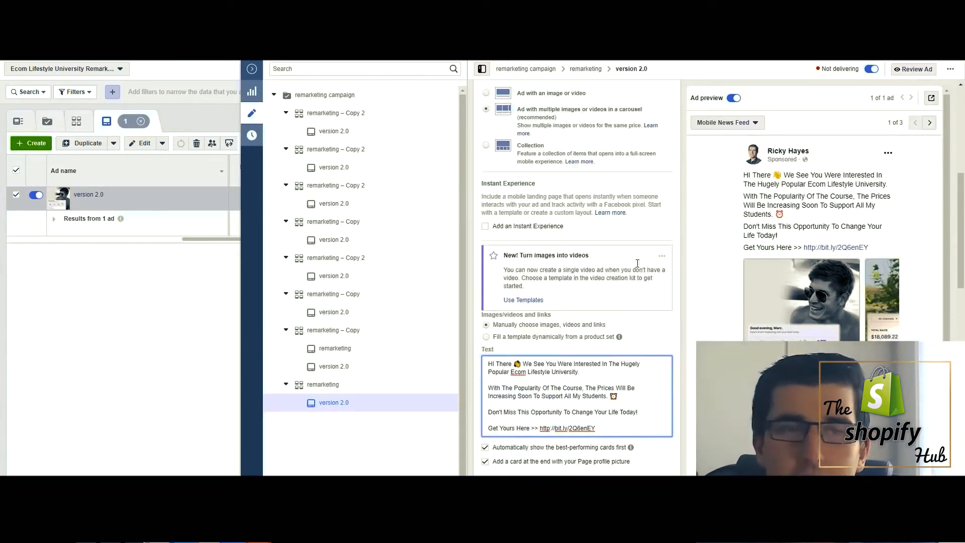
Step: Close the ad editor and break down the version 2.0 ad's results by Age and Gender, sorted by website purchases
click(252, 68)
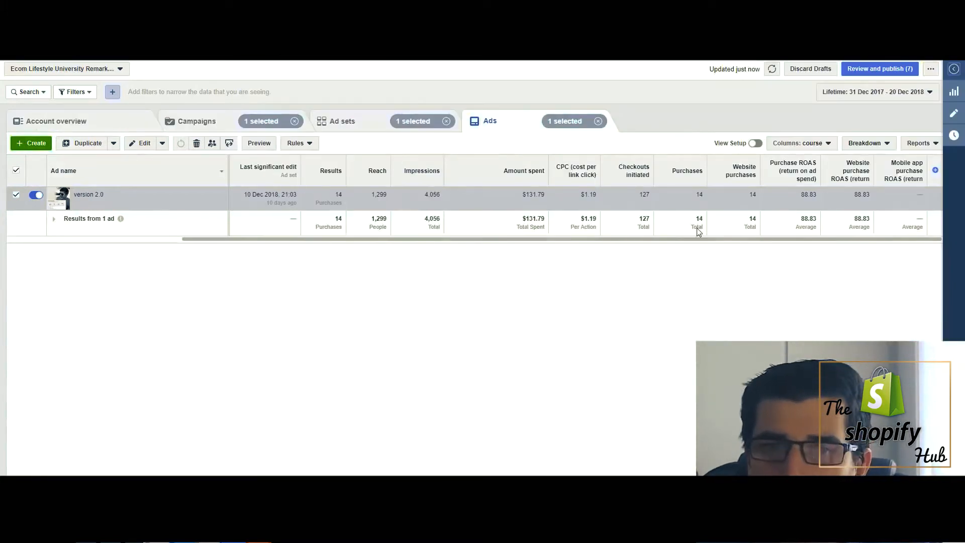
click(865, 143)
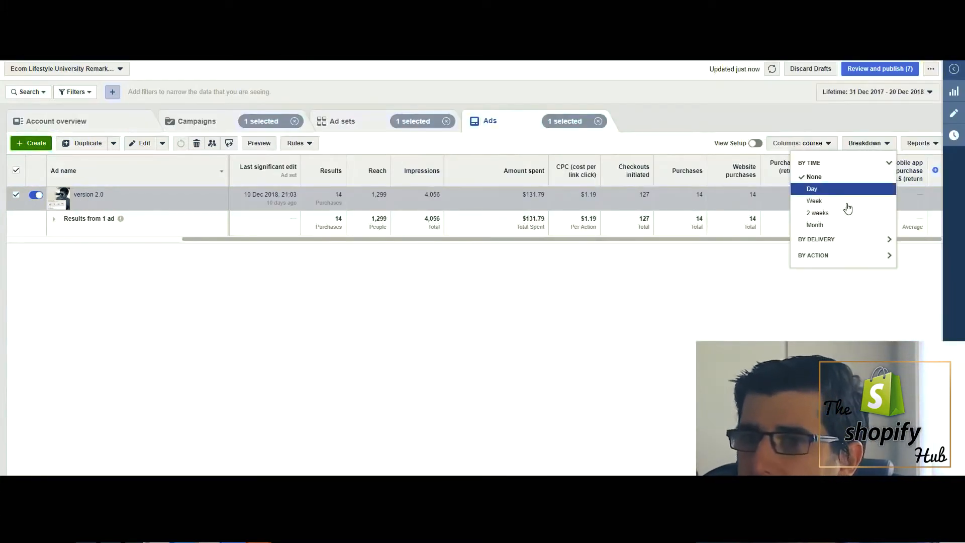
click(824, 239)
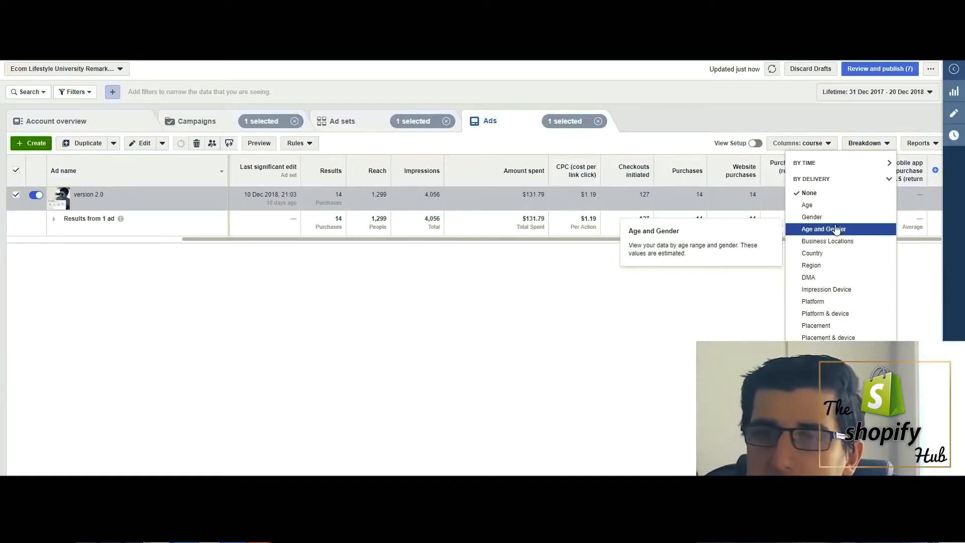
click(836, 229)
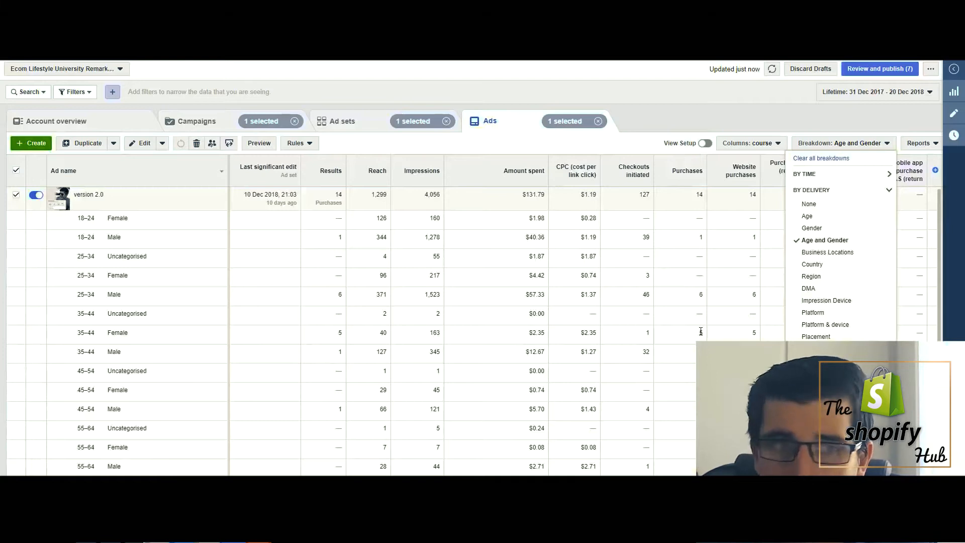
click(704, 304)
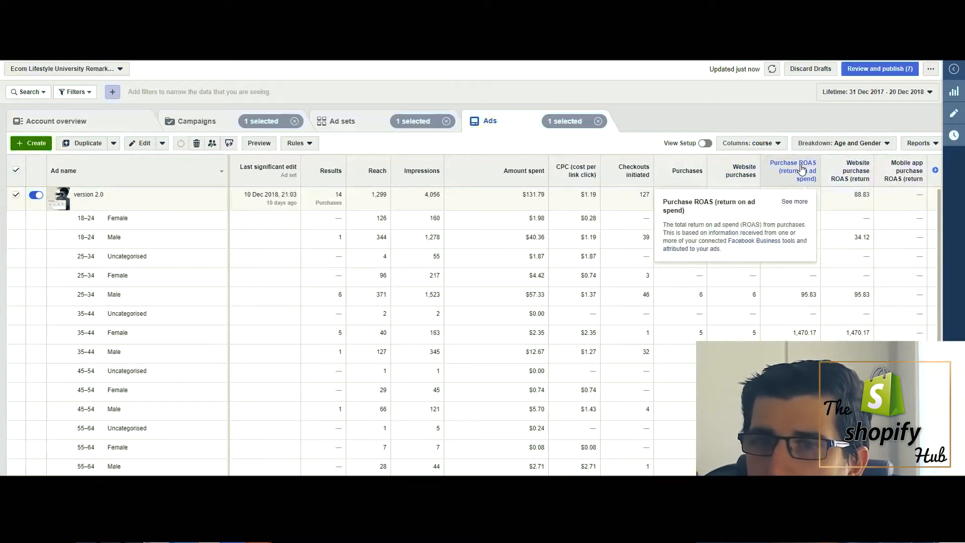
click(737, 171)
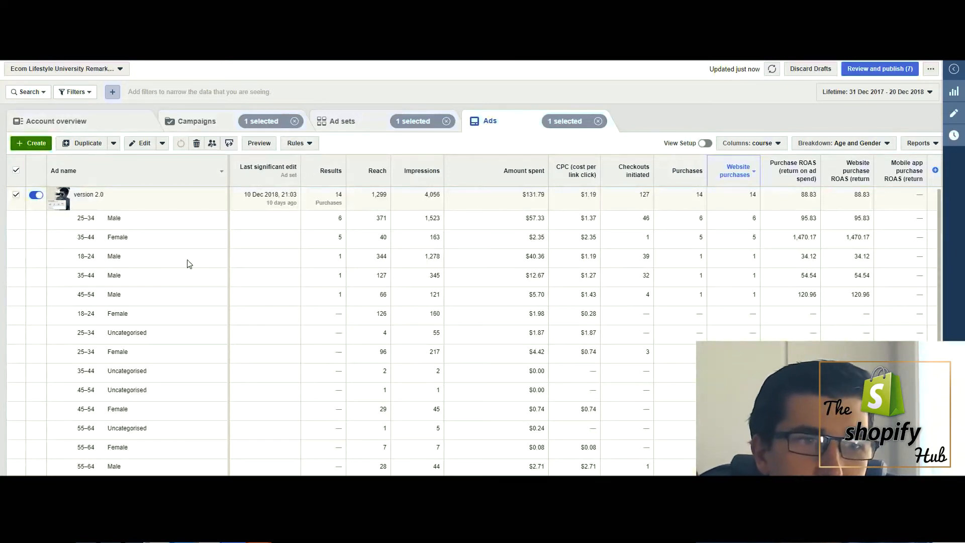
Step: Examine the 35–44 Female segment's row, highlighting its purchase ROAS and number of purchases
drag(80, 237, 873, 244)
click(873, 244)
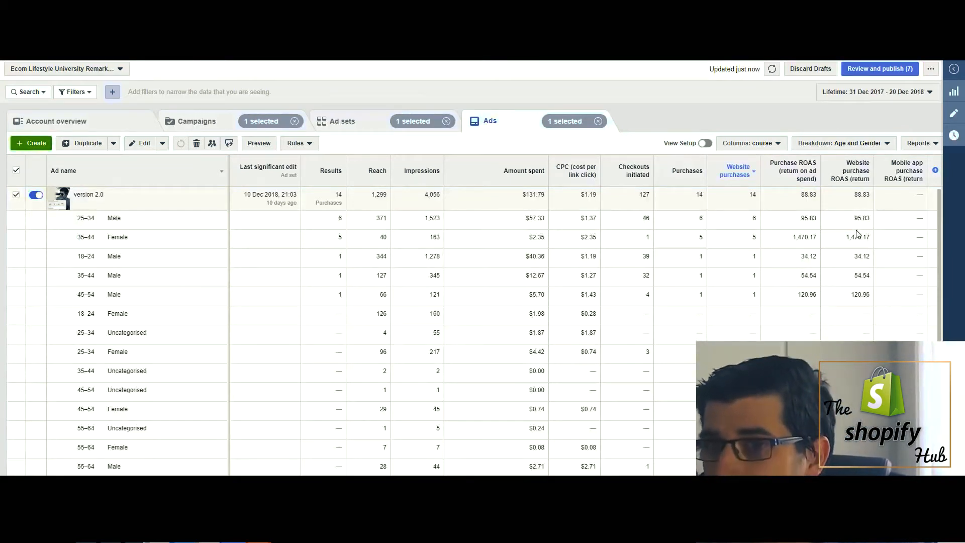
drag(793, 237, 814, 240)
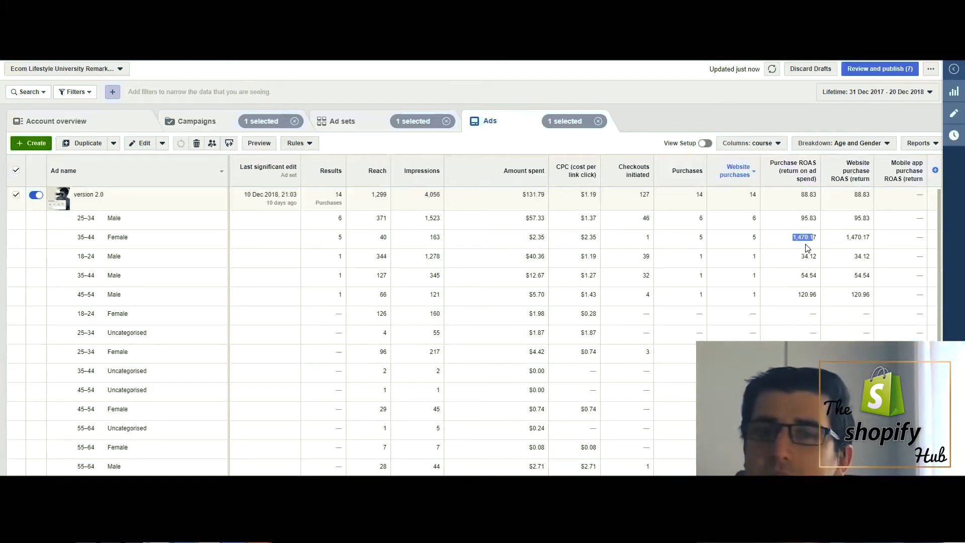
click(694, 246)
drag(643, 236, 707, 240)
double_click(702, 238)
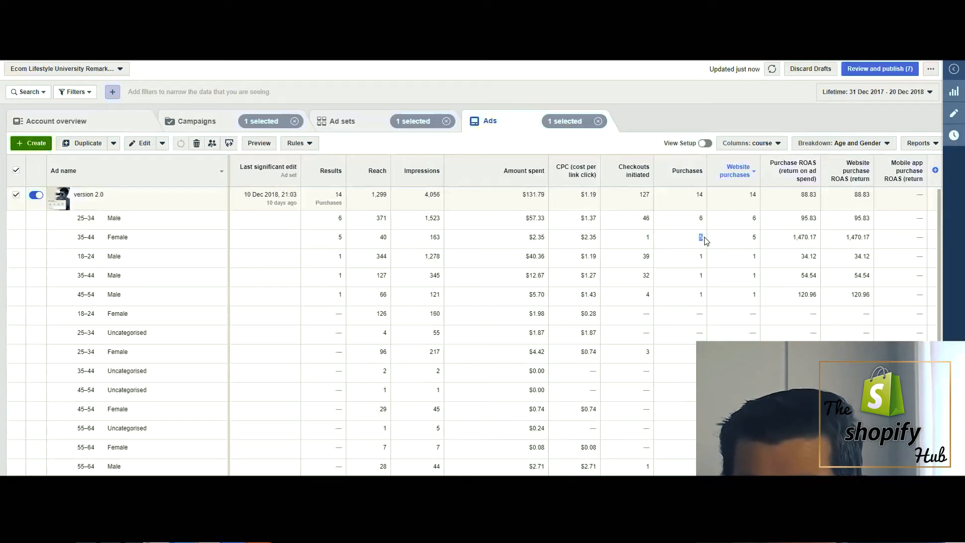
Step: Examine the 35–44 Female segment's checkouts initiated and cost per link click, and highlight the 25–34 Male segment's row
drag(670, 238, 672, 238)
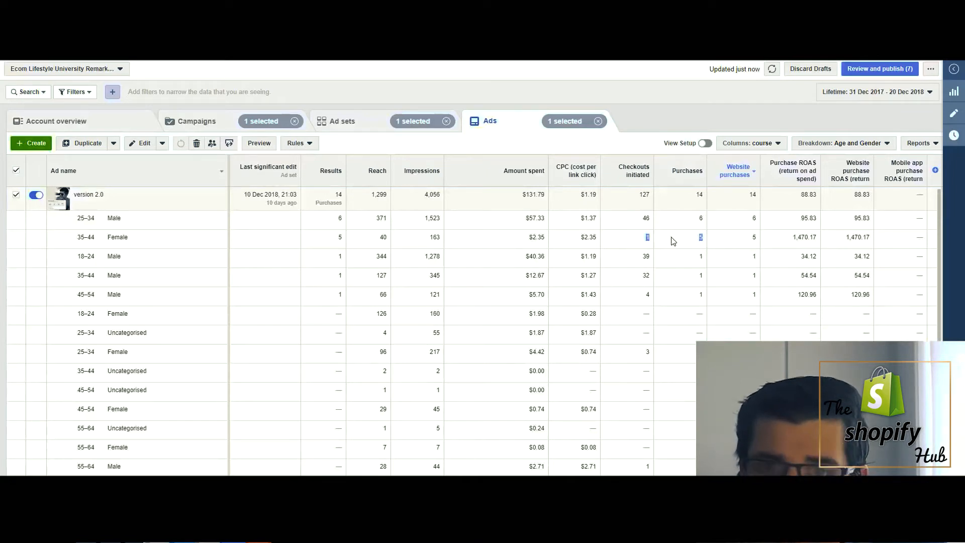
drag(578, 240, 605, 242)
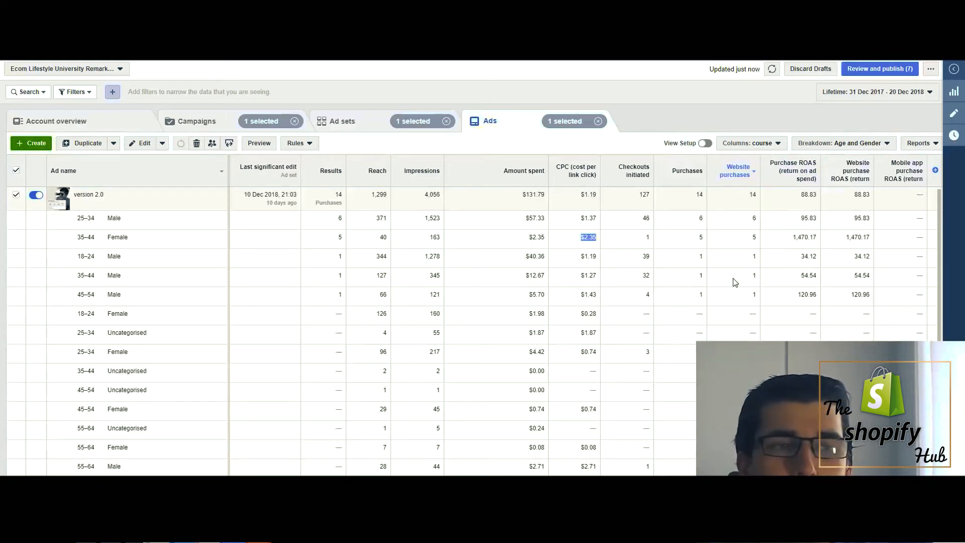
drag(82, 218, 768, 227)
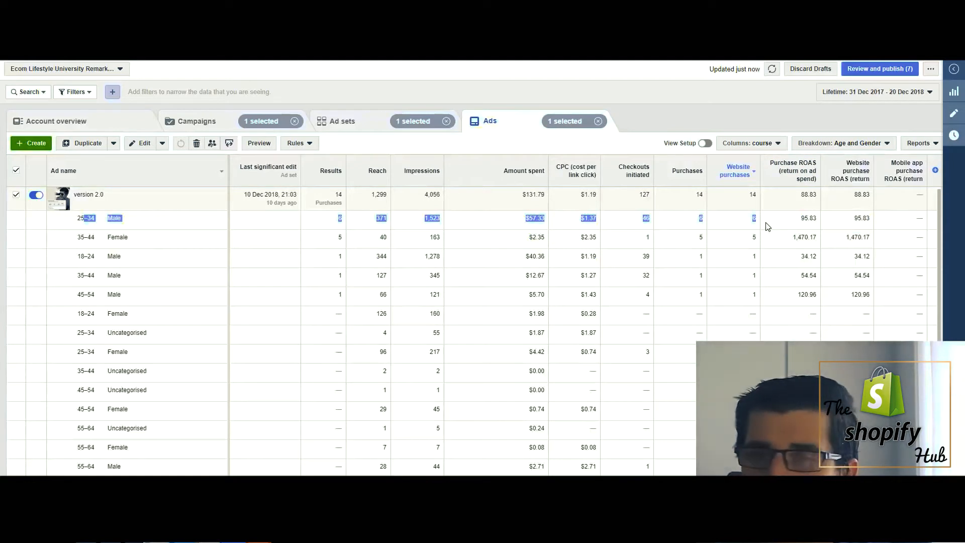
drag(768, 227, 737, 233)
click(738, 232)
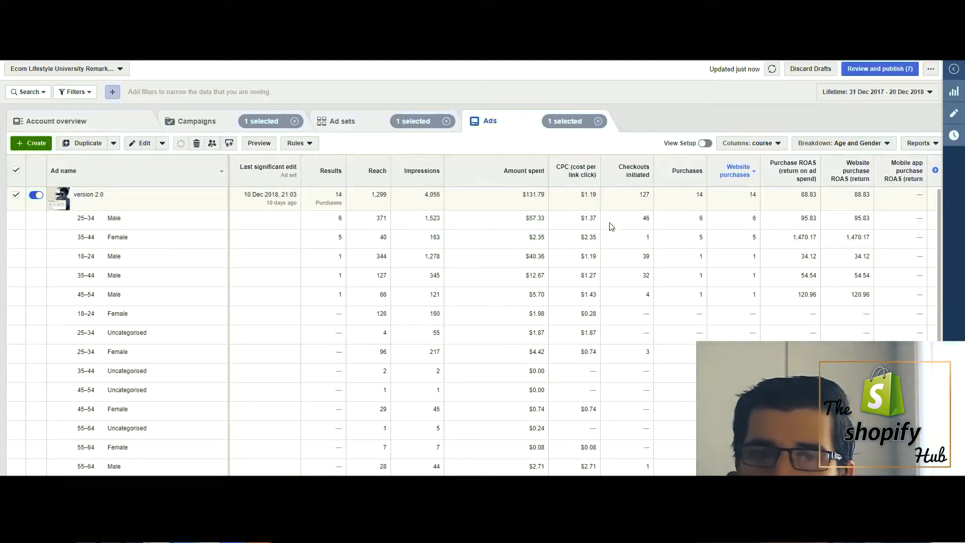
Step: Compare the amount spent across the purchasing age and gender segments and highlight the 45–54 Male segment's purchase ROAS
drag(519, 221, 561, 220)
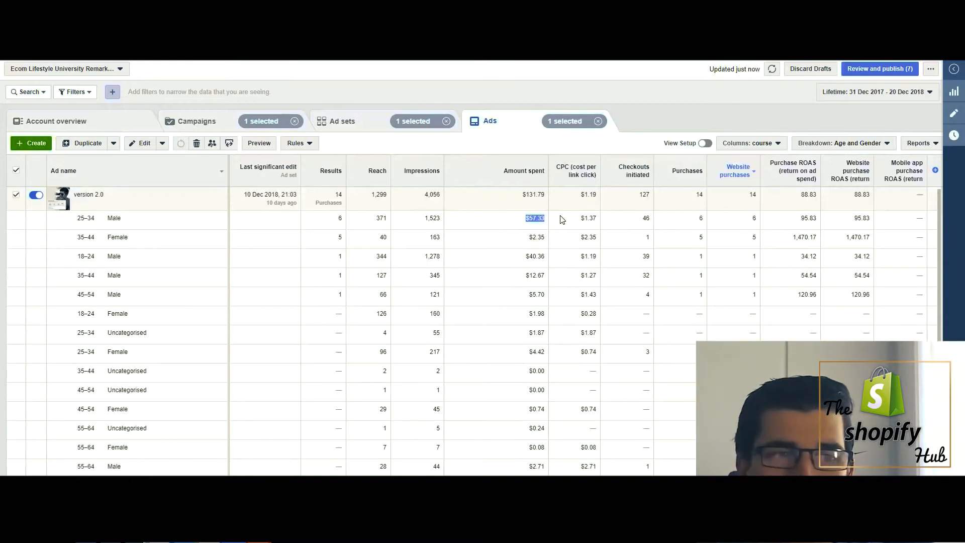
drag(517, 257, 523, 223)
drag(558, 295, 520, 220)
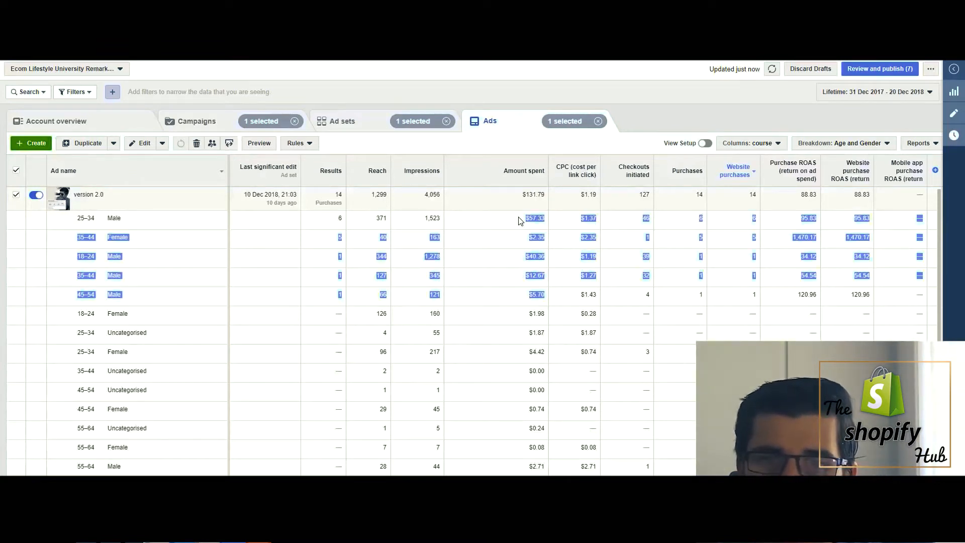
click(537, 255)
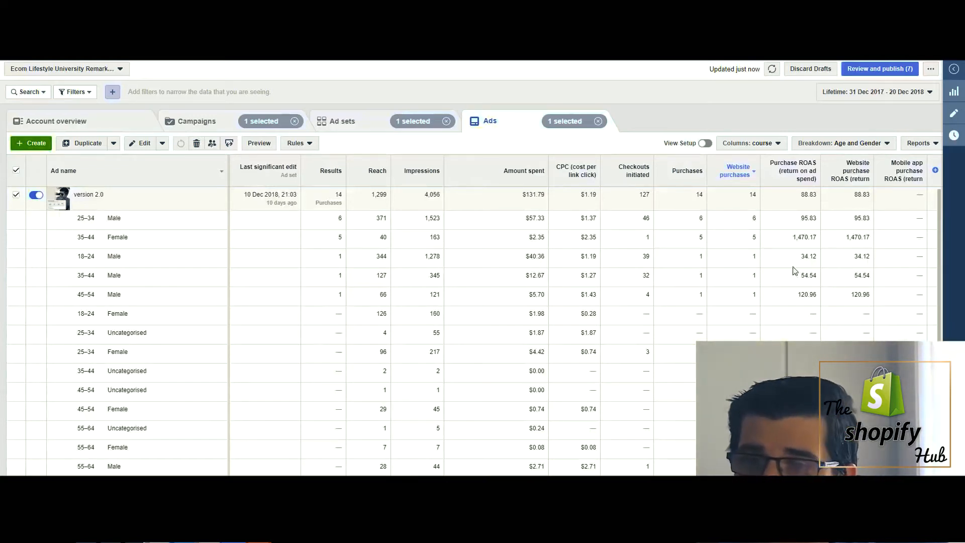
drag(810, 292, 824, 296)
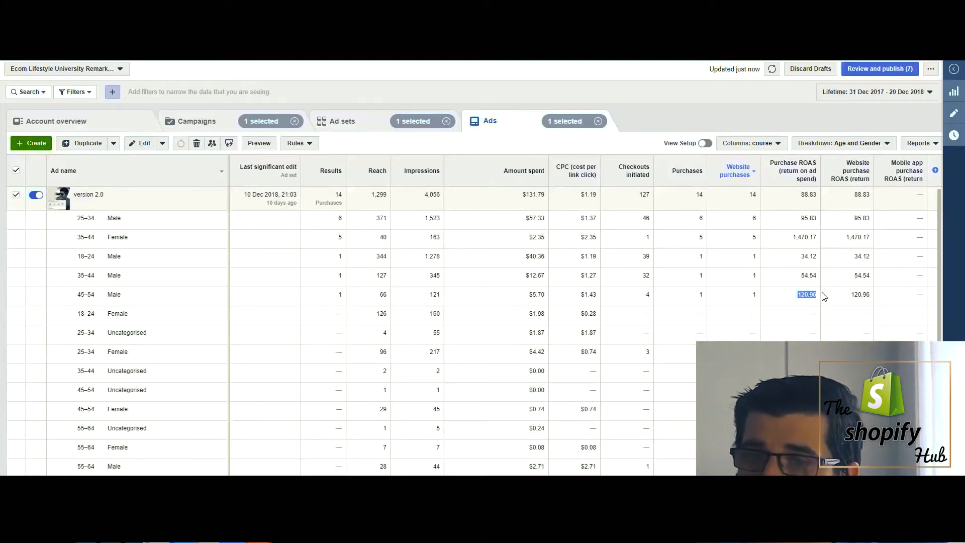
Step: Clear the Age and Gender breakdown and compare cost per link click and purchase ROAS across the campaign's ad sets
click(837, 143)
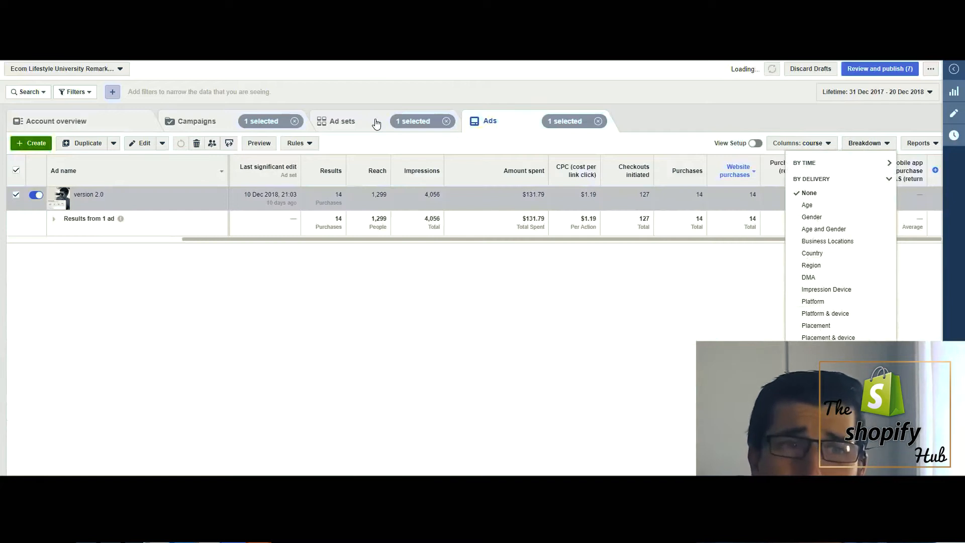
click(377, 124)
mouse_move(405, 400)
mouse_down()
mouse_move(195, 393)
mouse_move(291, 389)
mouse_move(195, 389)
mouse_move(411, 403)
mouse_up()
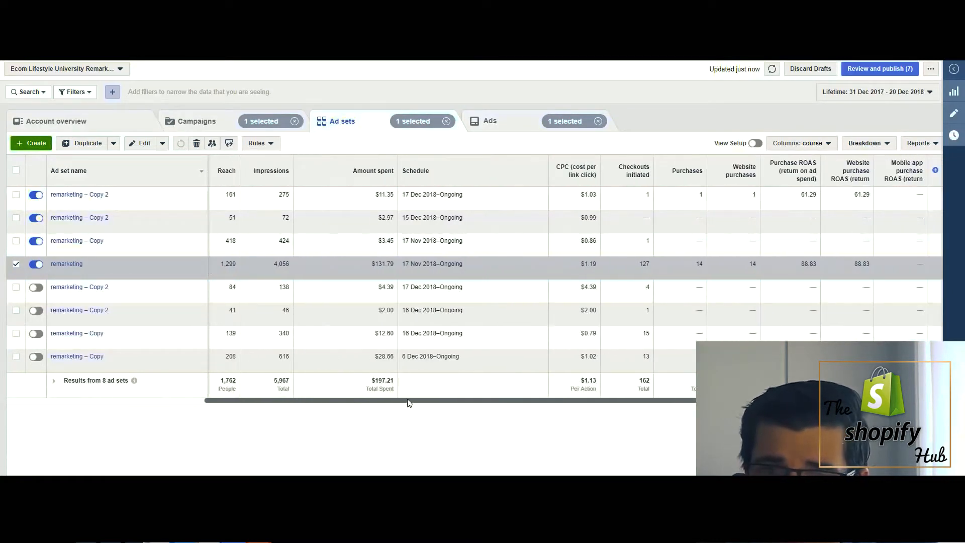
double_click(590, 265)
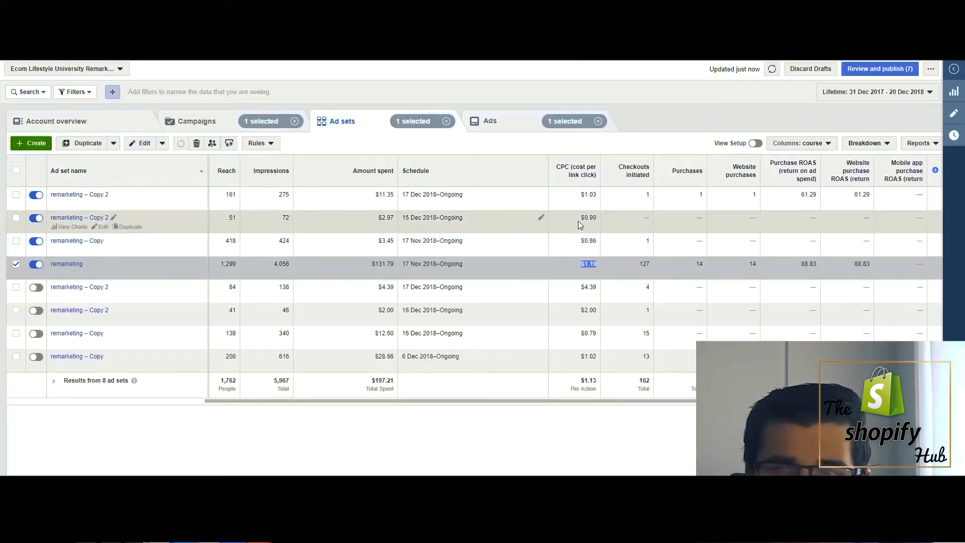
drag(807, 195, 800, 196)
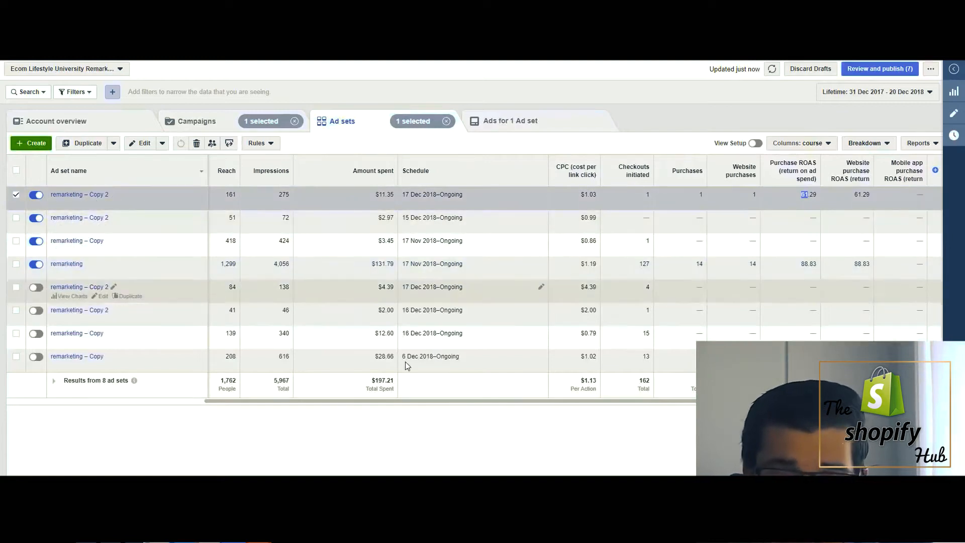
mouse_move(436, 401)
mouse_down()
mouse_move(320, 391)
mouse_move(442, 399)
mouse_up()
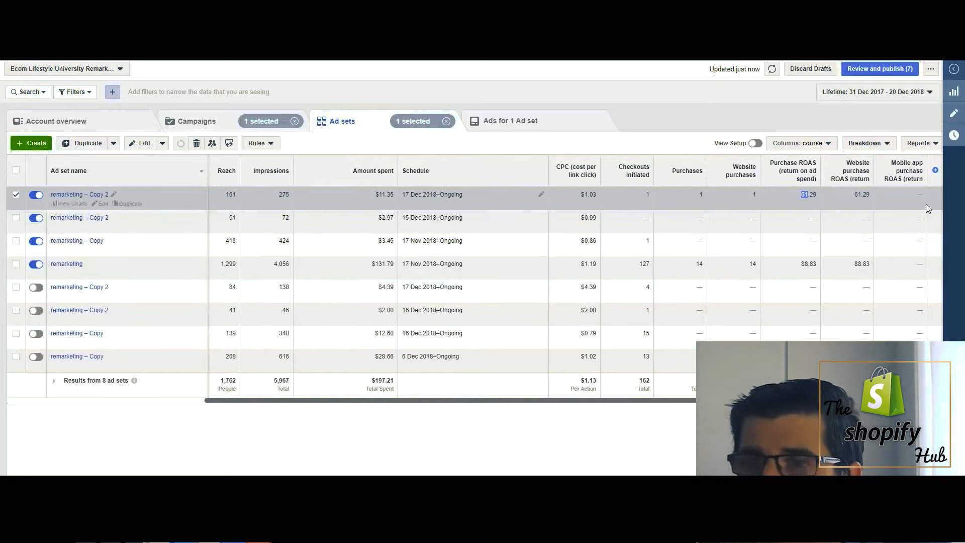
click(883, 146)
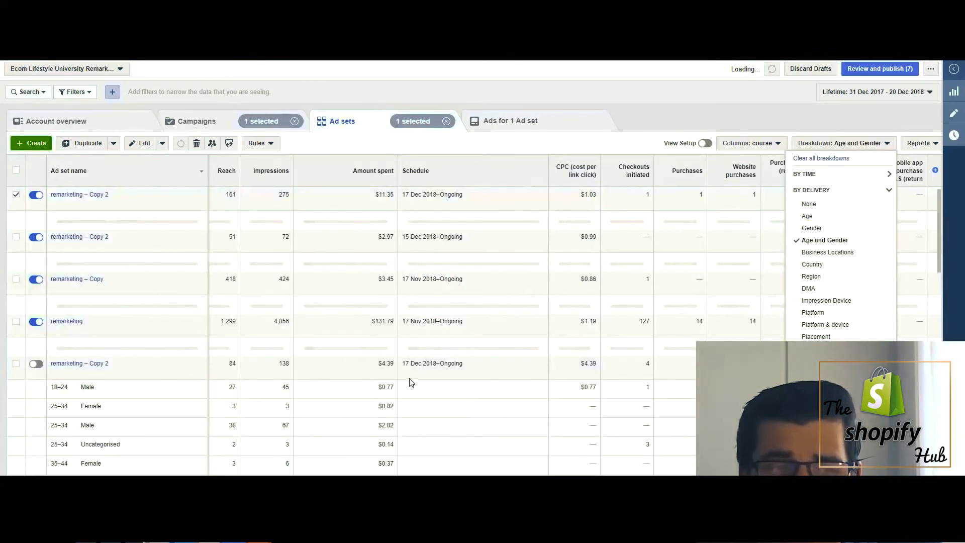
click(112, 92)
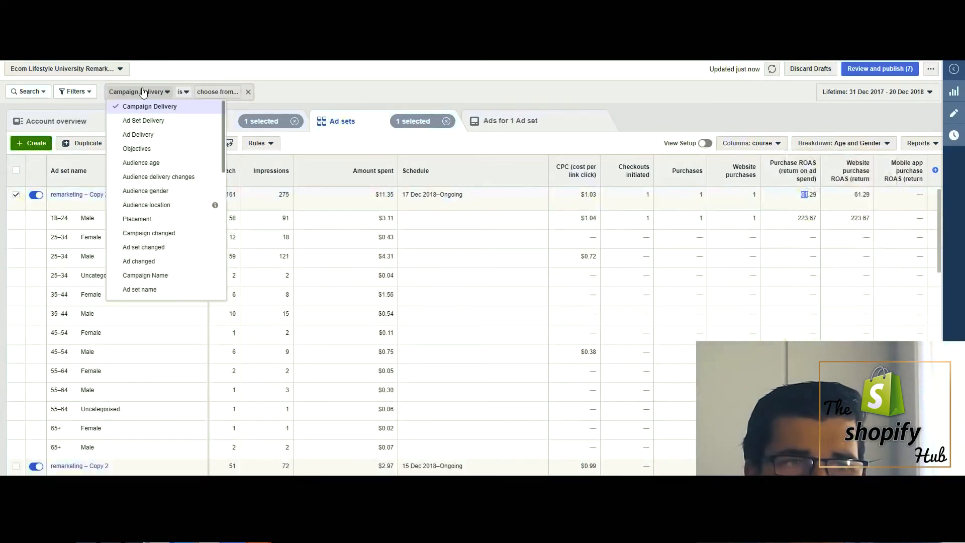
click(254, 69)
scroll(248, 216, down, 10)
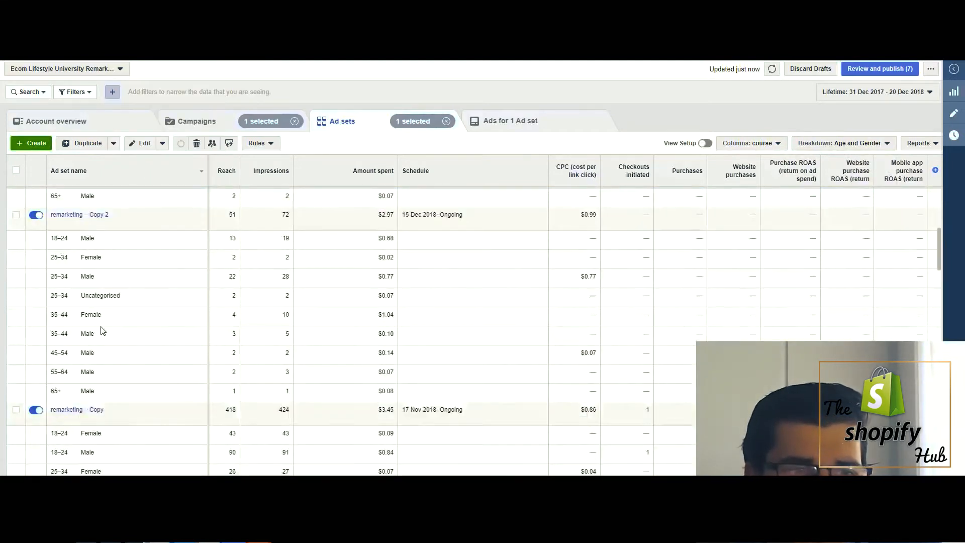
click(861, 144)
click(838, 159)
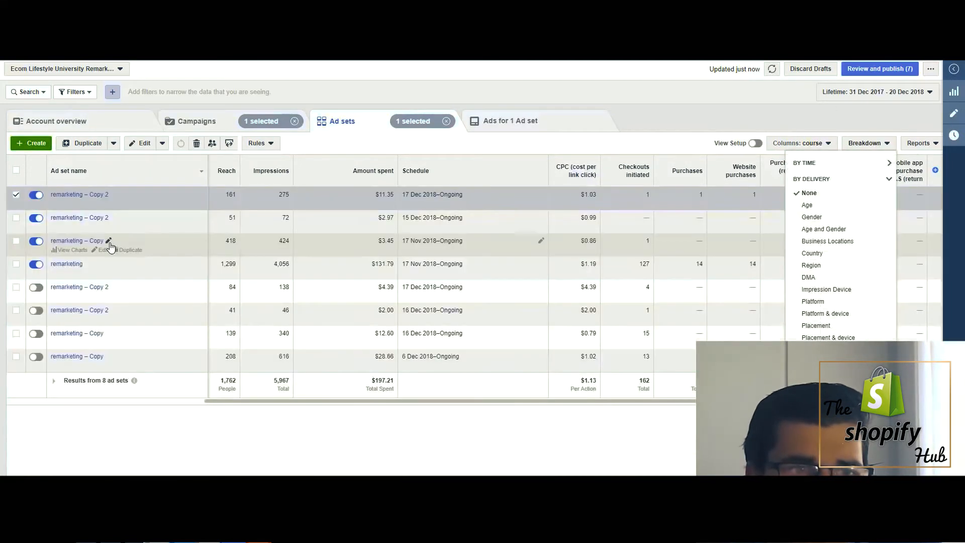
Step: Select only the ad set named exactly "remarketing" and filter the table to that selection
click(16, 264)
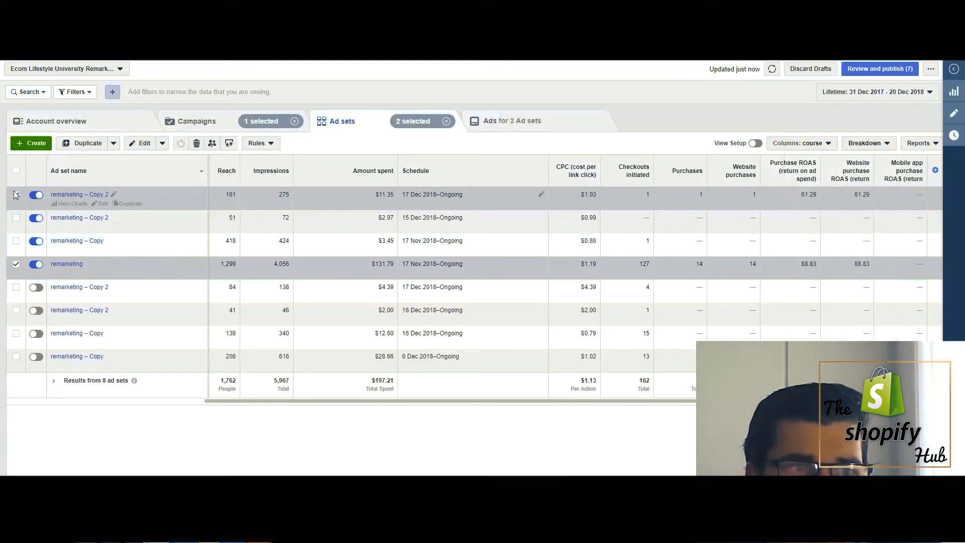
click(16, 195)
click(16, 264)
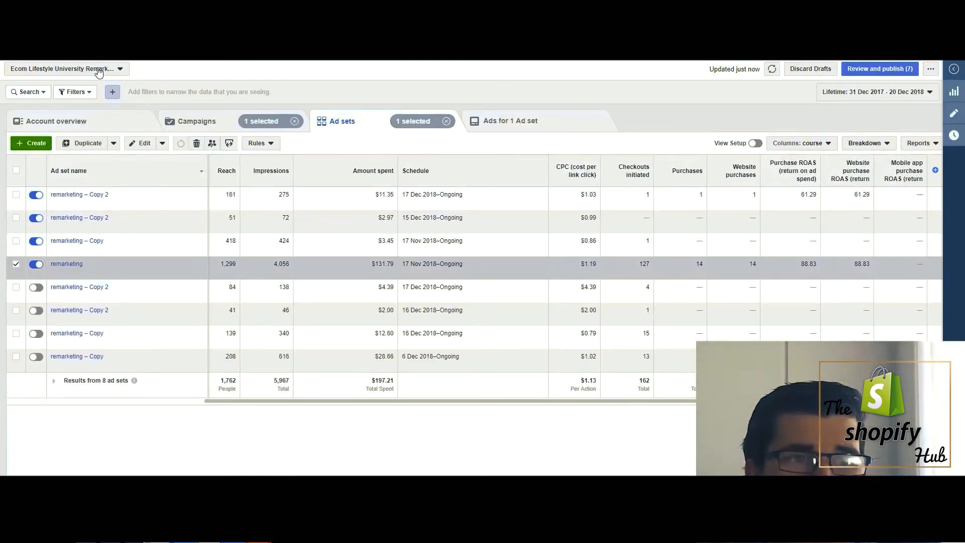
click(83, 92)
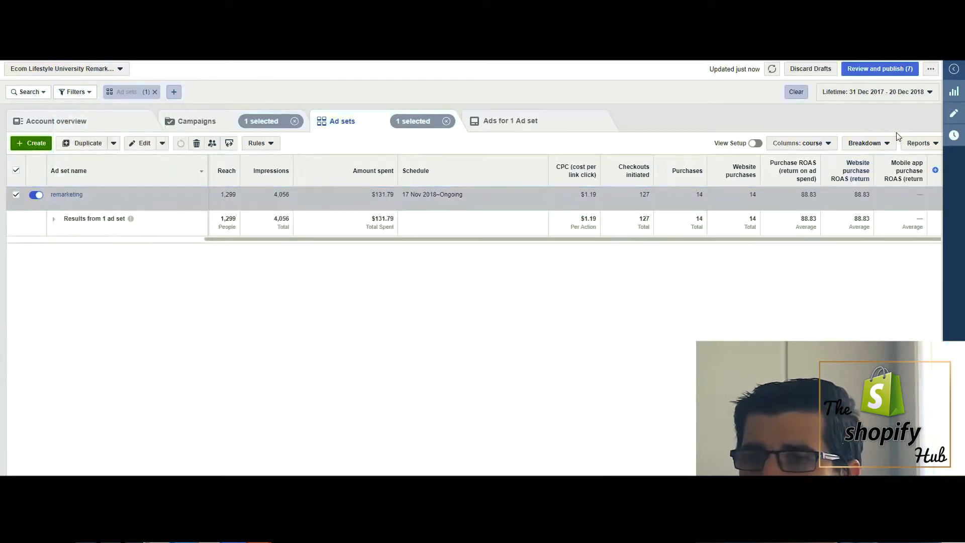
Step: Show the Engagement columns for the remarketing ad set and check its post reactions, comments, shares and link clicks
click(816, 146)
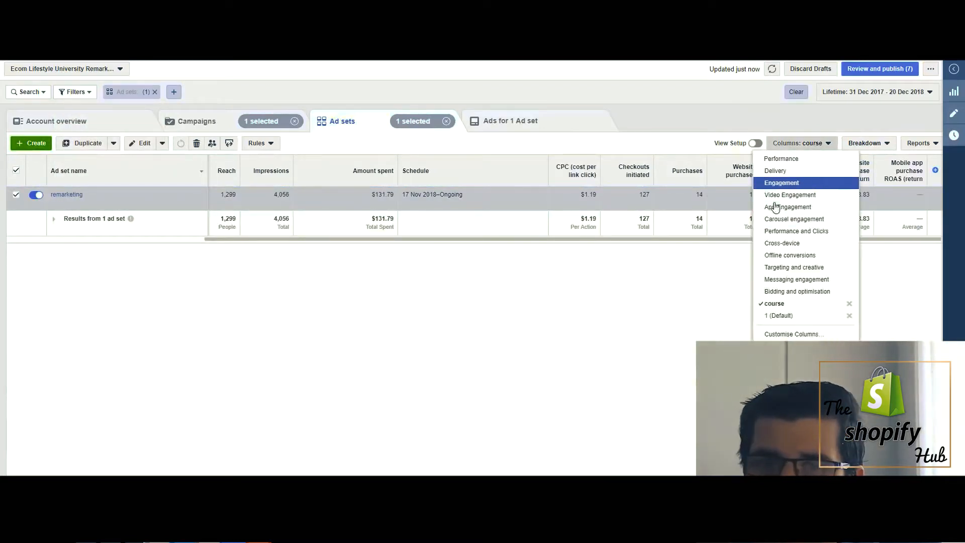
click(794, 184)
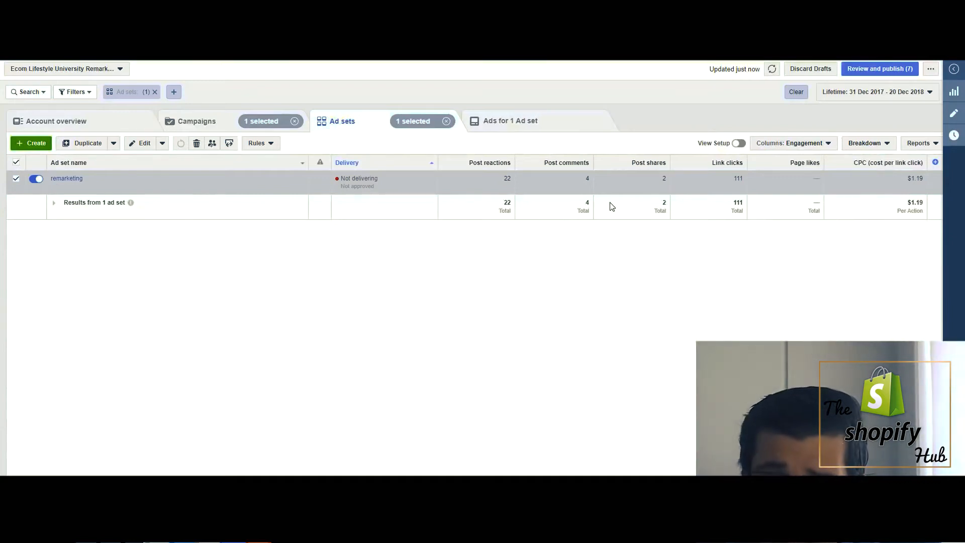
mouse_move(127, 186)
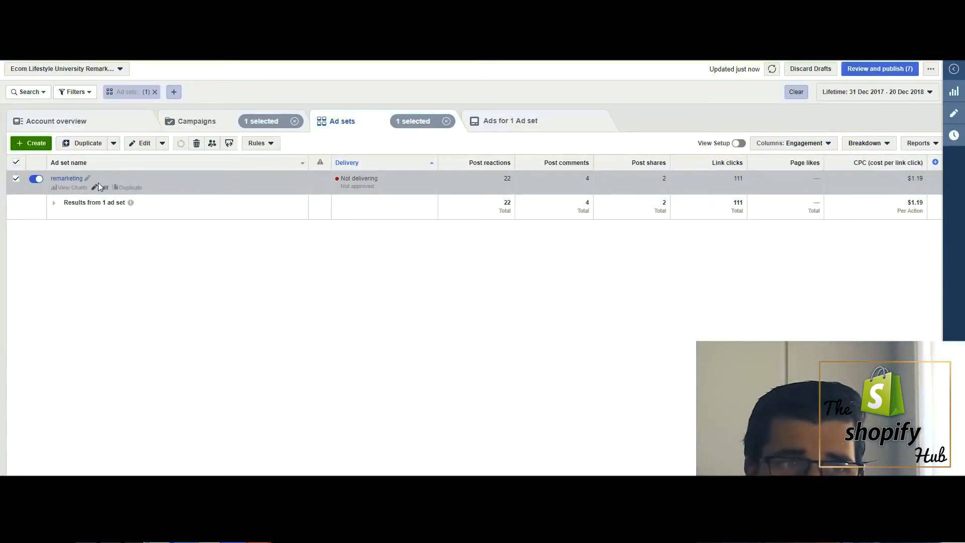
click(338, 122)
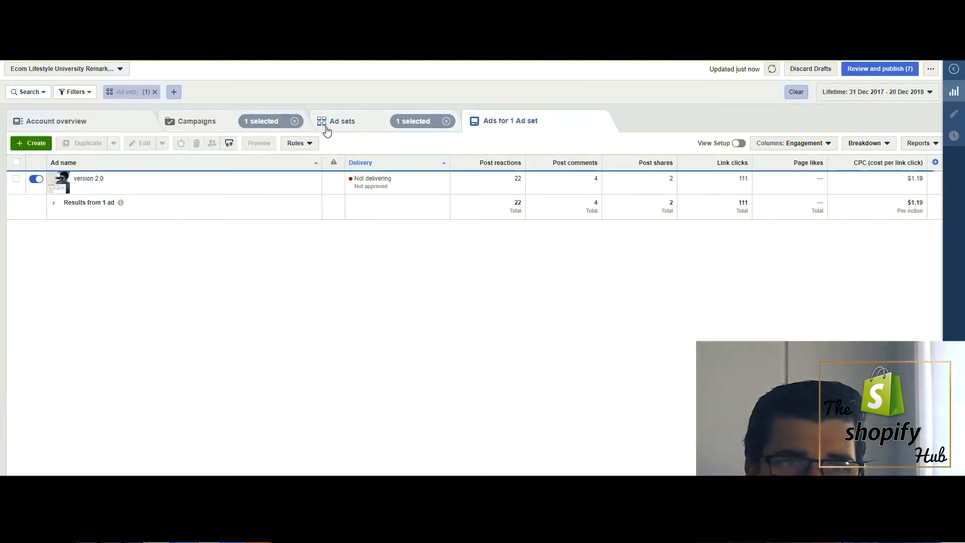
Step: Switch back to the course column preset and break down the remarketing ad set by Age and Gender, sorted by website purchases
click(819, 144)
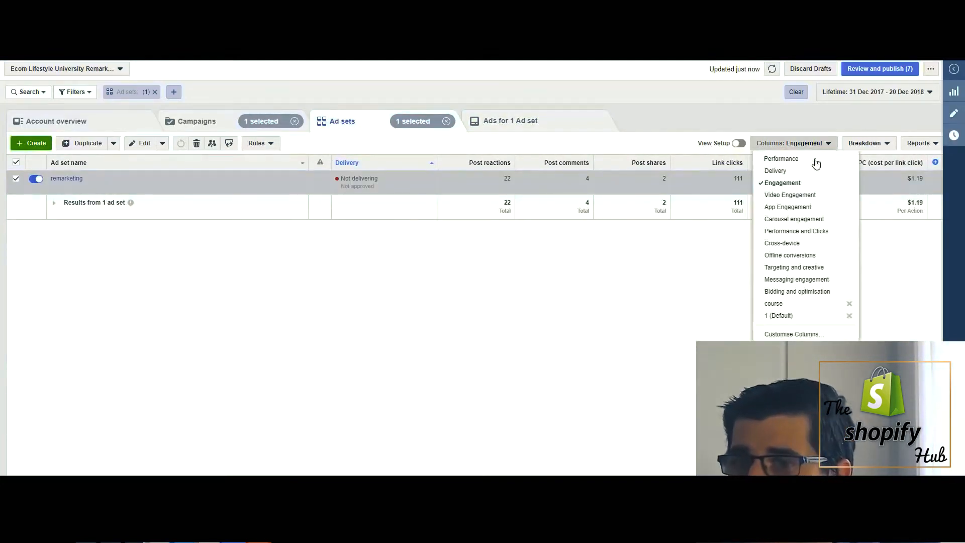
click(793, 304)
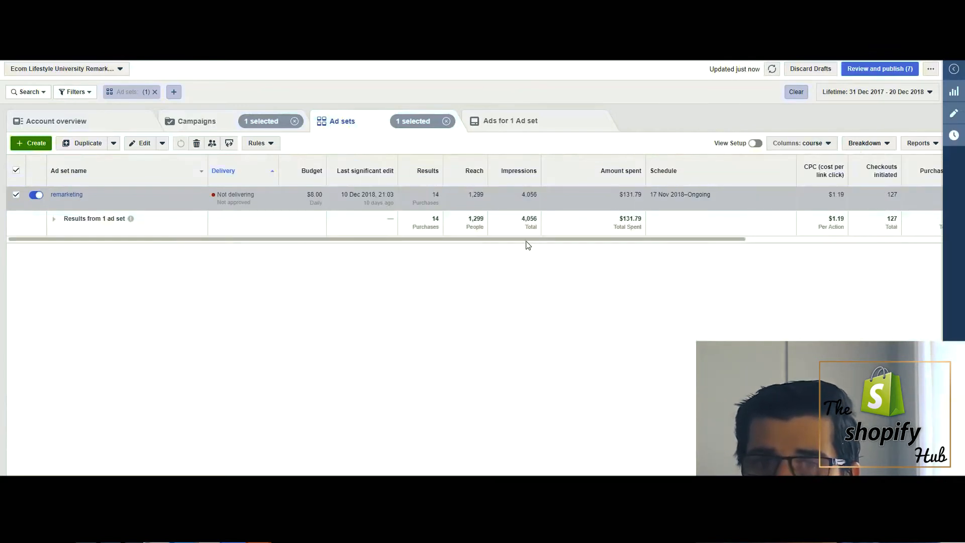
drag(576, 237, 693, 237)
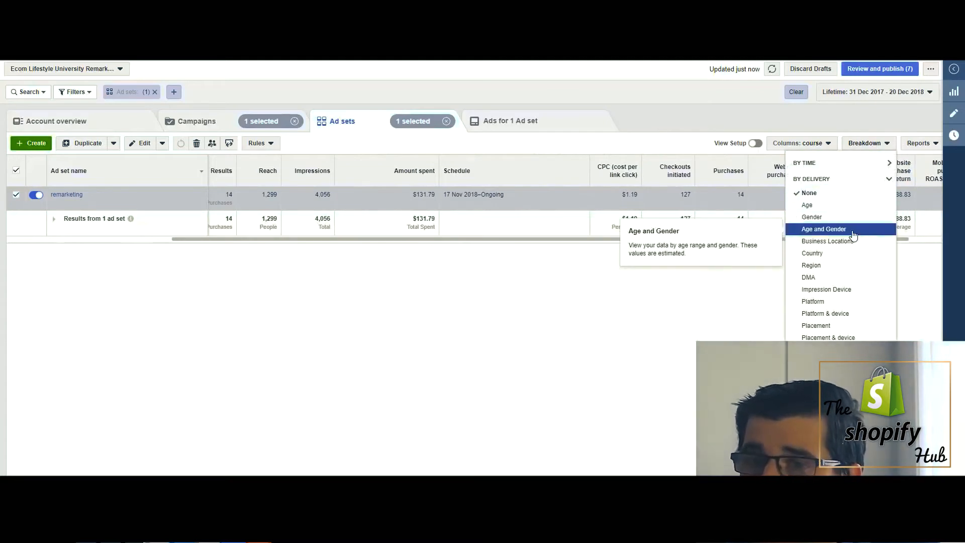
click(853, 234)
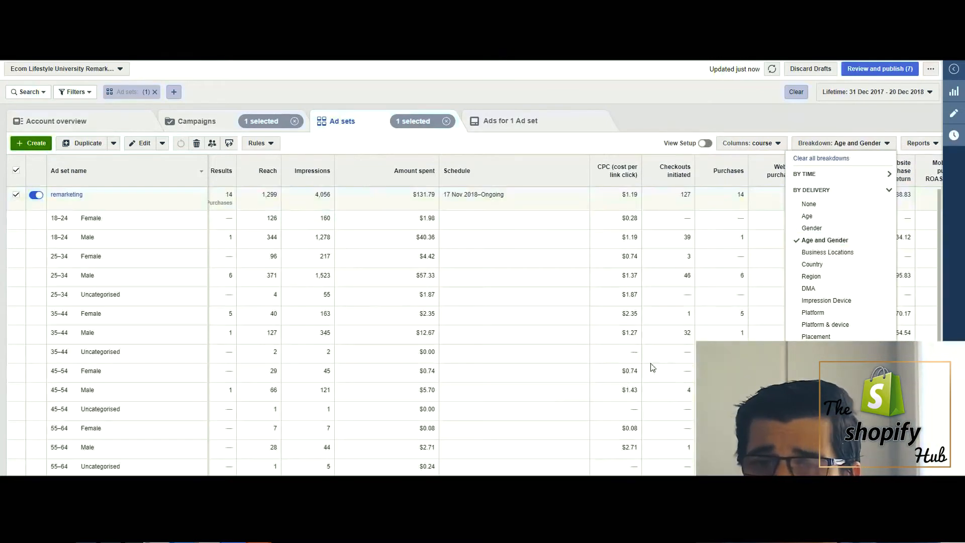
click(722, 261)
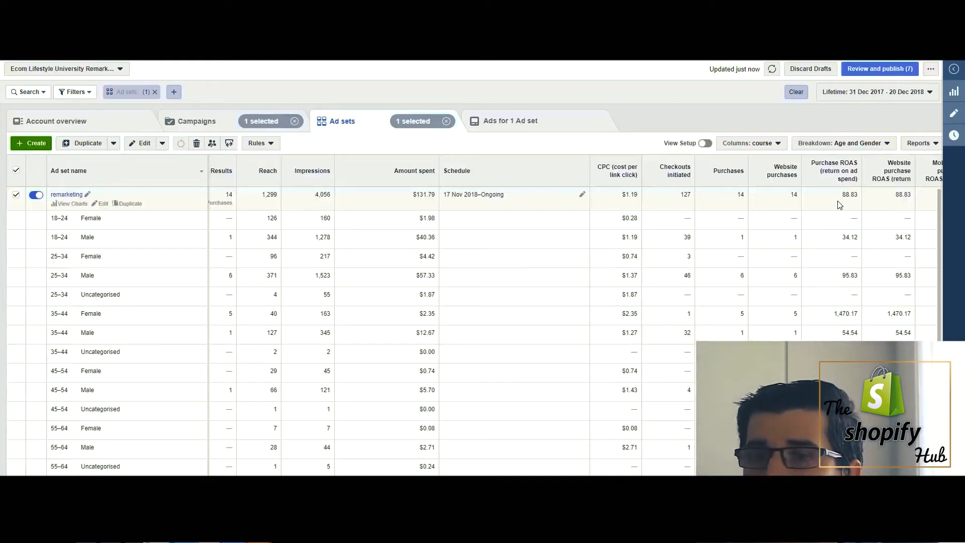
scroll(838, 281, right, 2)
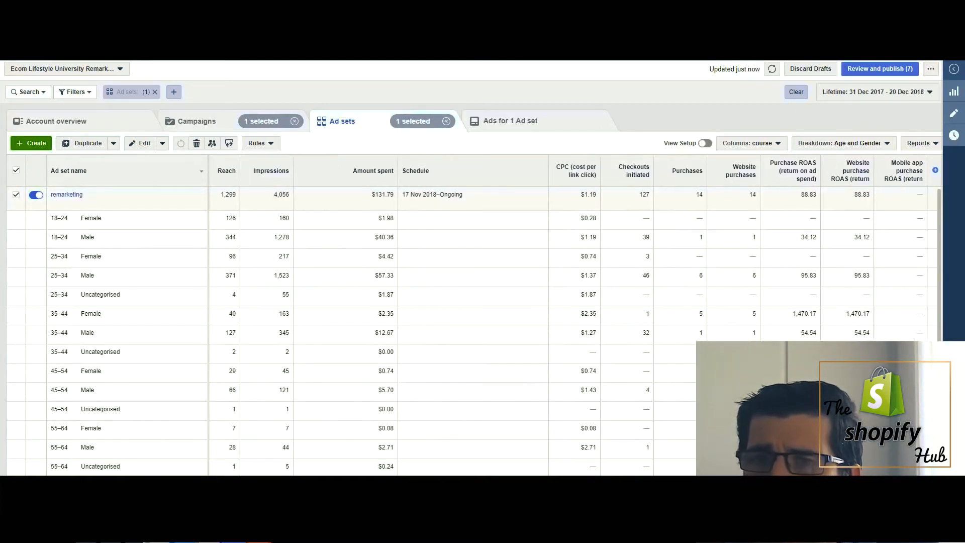
click(749, 171)
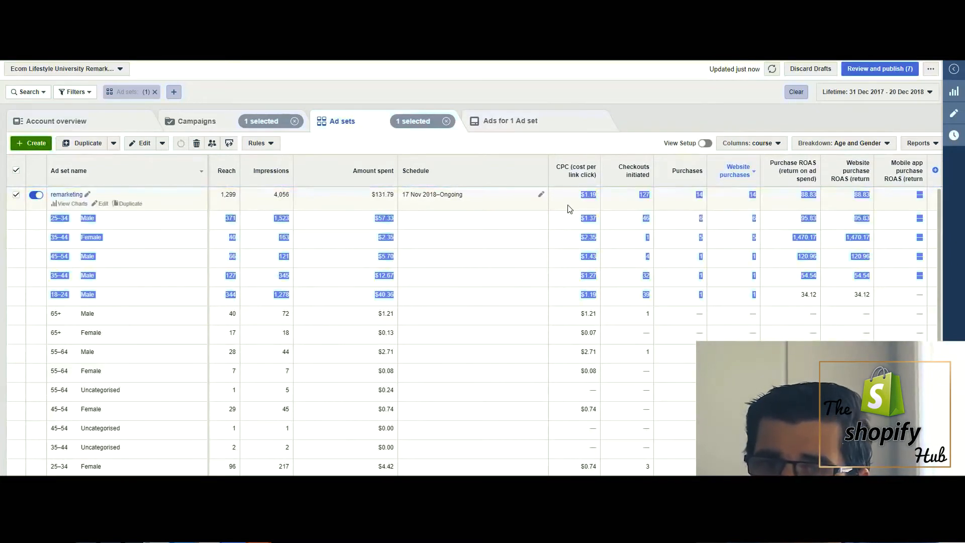
Step: Examine the 35–44 Female segment's cost per click and purchase ROAS, along with the rows of the non-purchasing segments down to 25–34 Female
drag(593, 237, 574, 239)
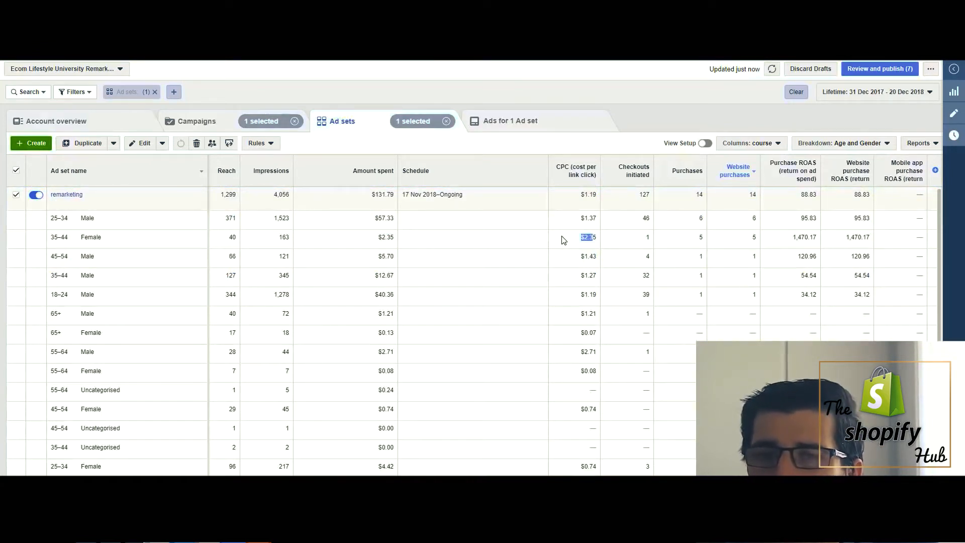
drag(791, 237, 823, 237)
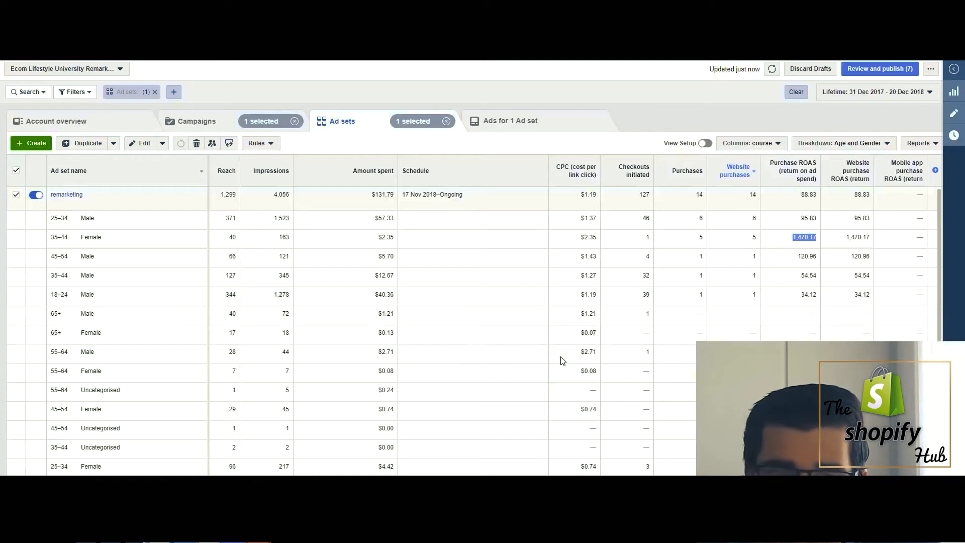
drag(555, 322, 479, 316)
click(654, 356)
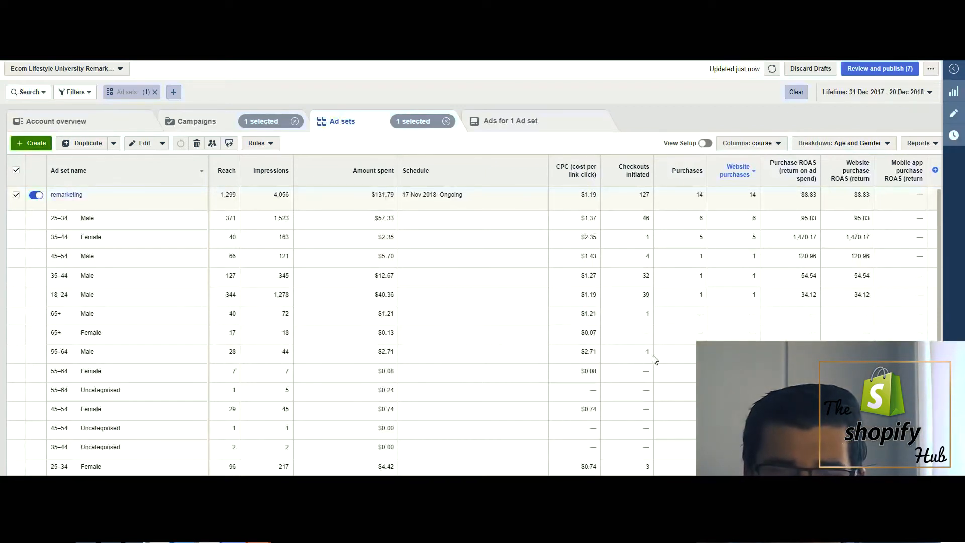
drag(653, 357, 609, 335)
drag(649, 454, 119, 463)
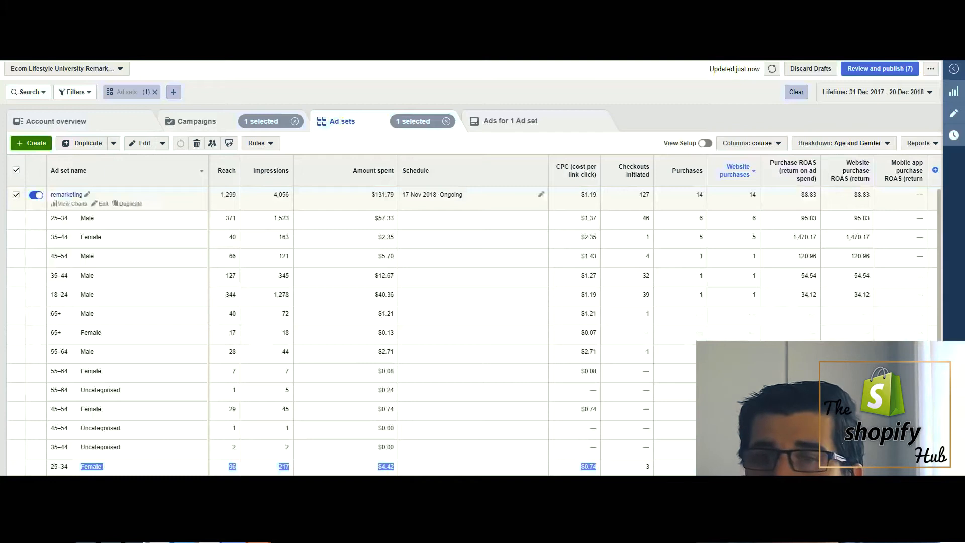
Step: Examine the remarketing ad set's overall purchase ROAS and the website purchases of the 45–54, 35–44 and 18–24 Male segments
drag(799, 195, 820, 202)
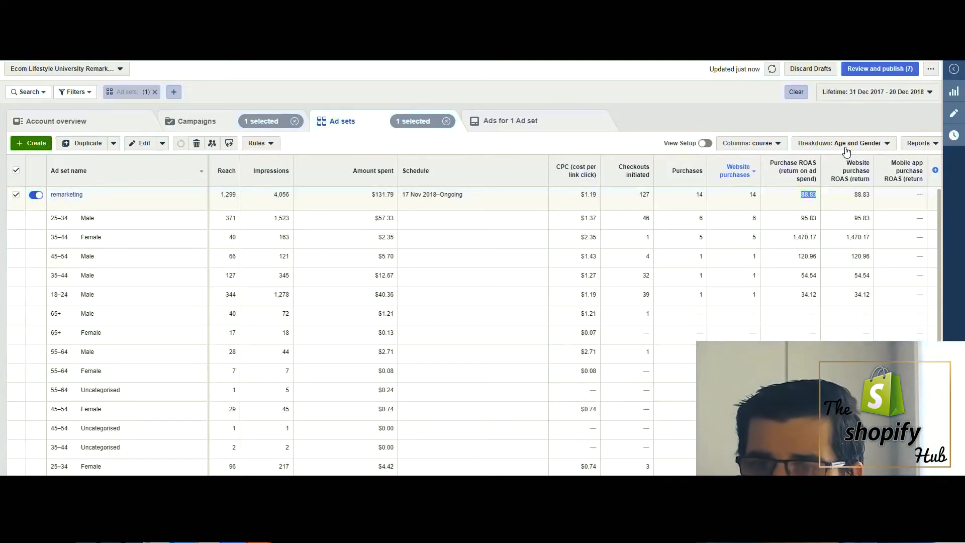
drag(756, 298, 749, 262)
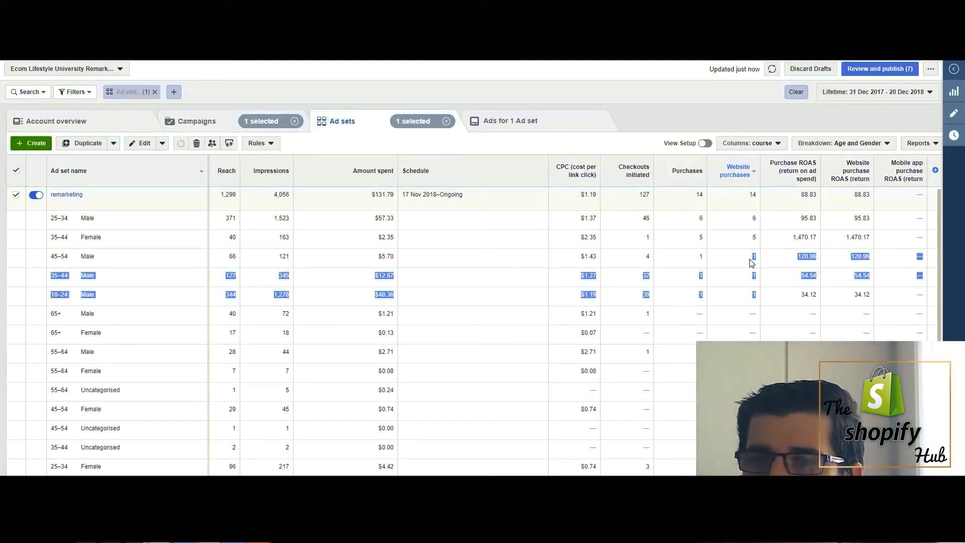
double_click(754, 294)
click(755, 289)
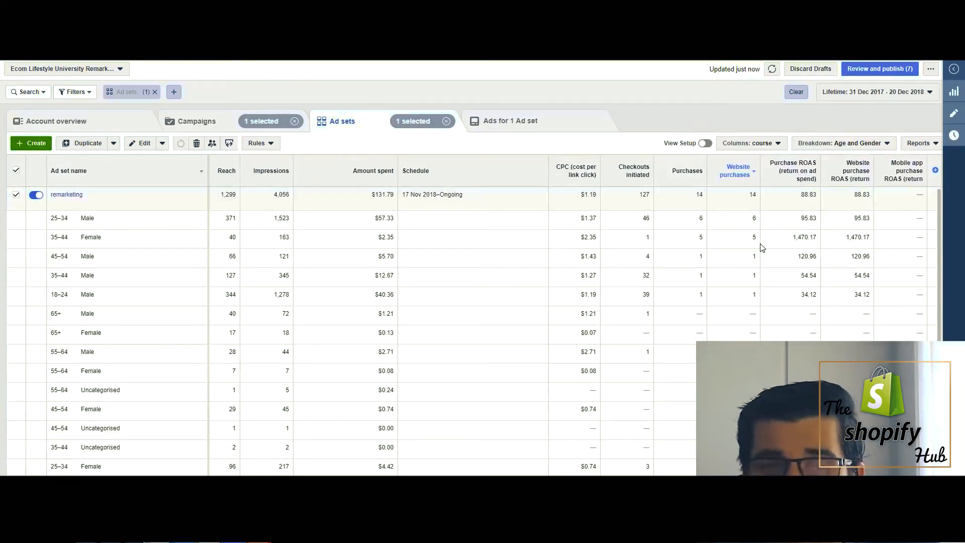
Step: Clear all breakdowns and duplicate the remarketing ad set into 5 copies
click(824, 145)
click(817, 157)
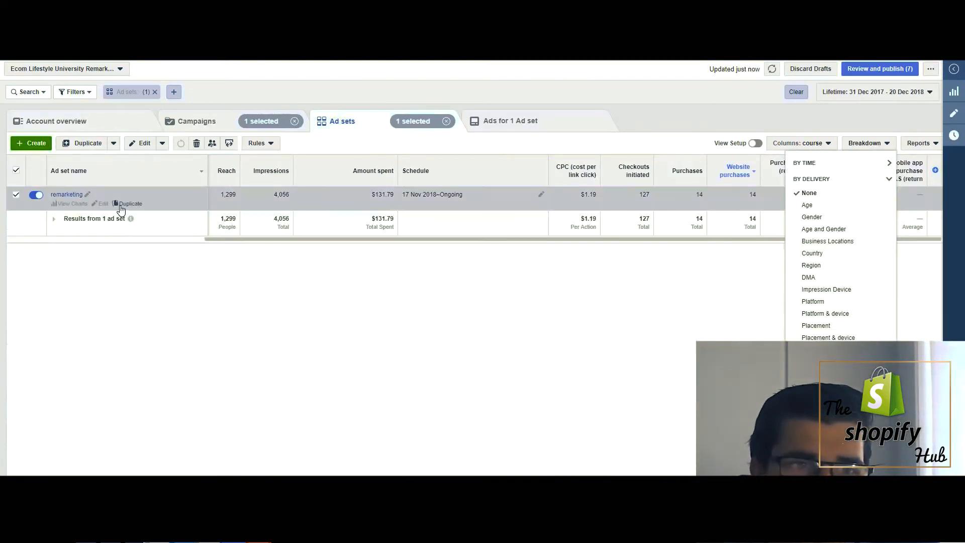
click(120, 207)
drag(434, 269, 457, 269)
drag(455, 316, 435, 319)
text(5)
click(612, 344)
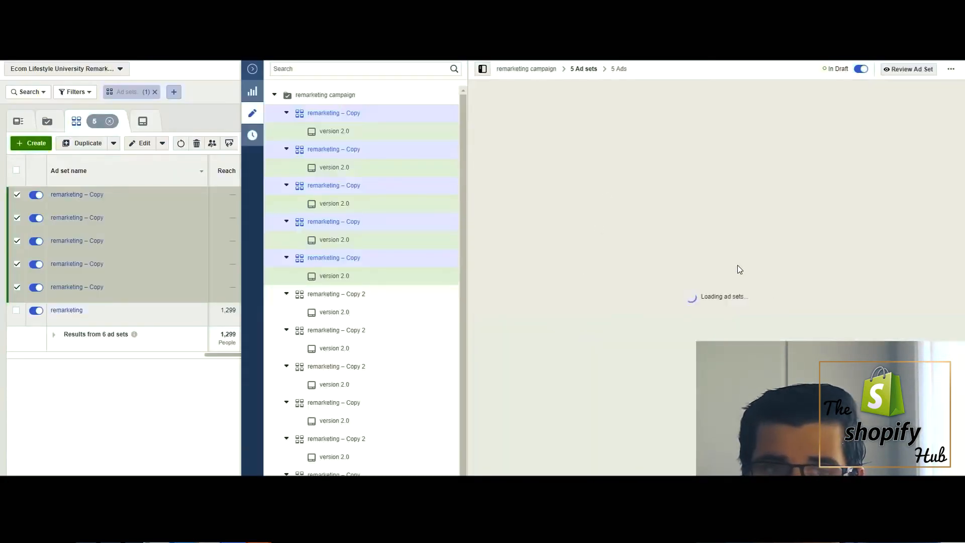
Step: Browse the conversion events available for the five copied ad sets and reselect the Ecom Lifestyle Pixel's Purchase event
scroll(673, 270, down, 3)
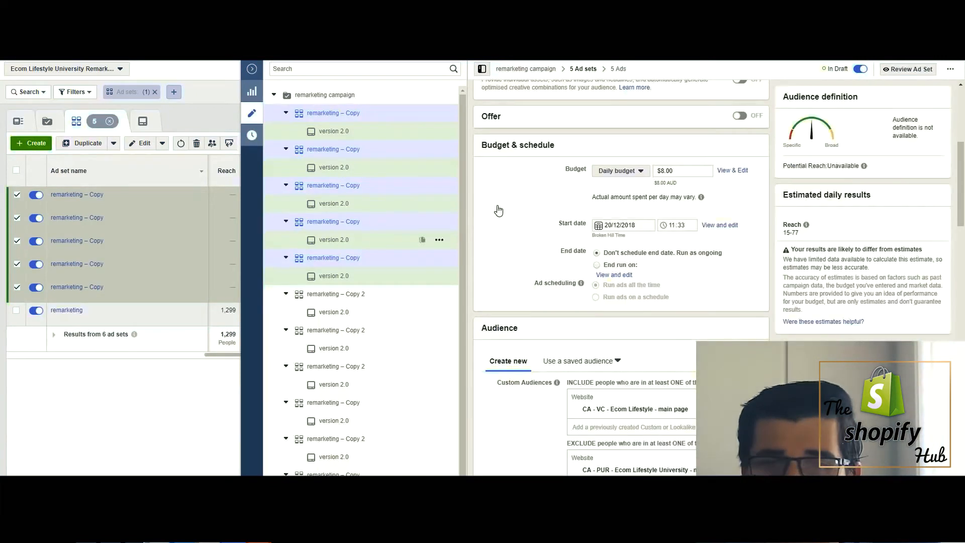
scroll(500, 207, up, 3)
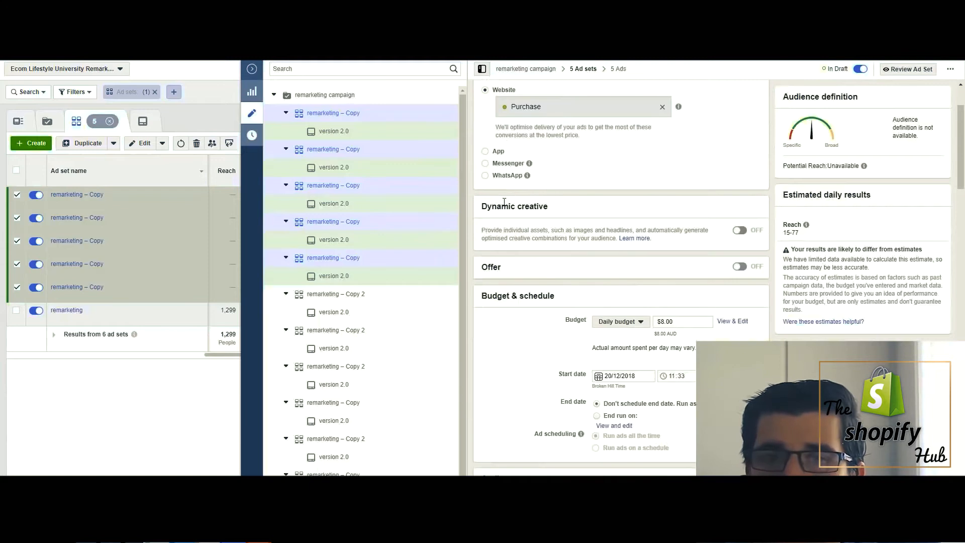
scroll(504, 201, up, 2)
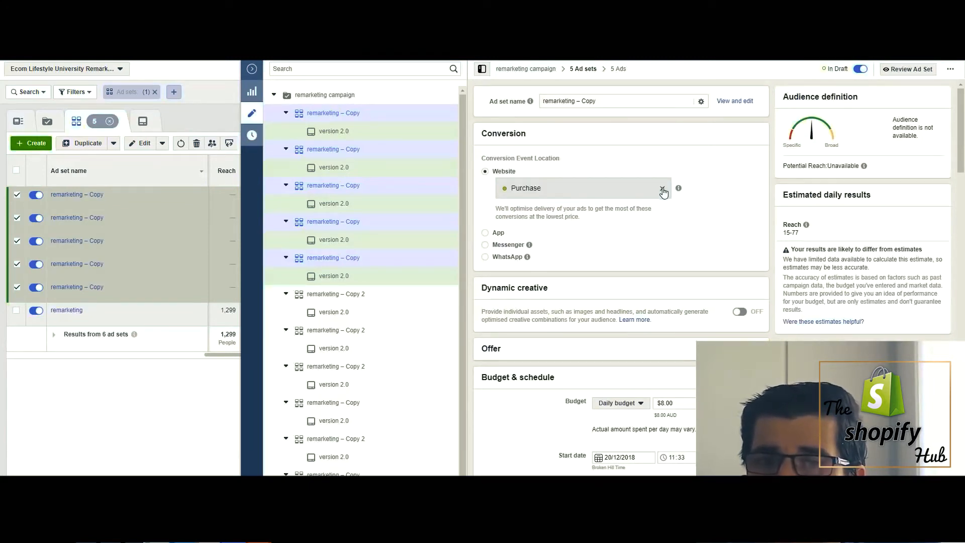
click(663, 189)
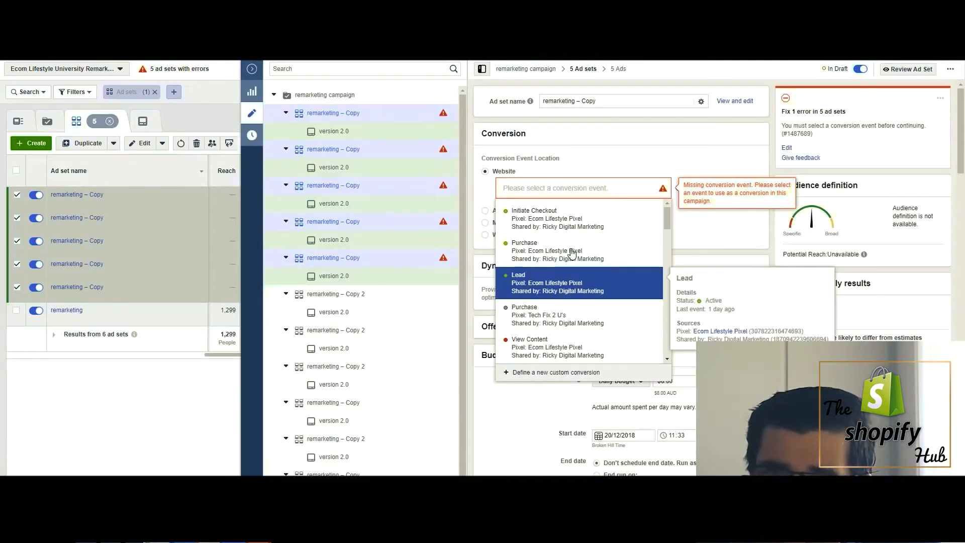
scroll(571, 253, down, 5)
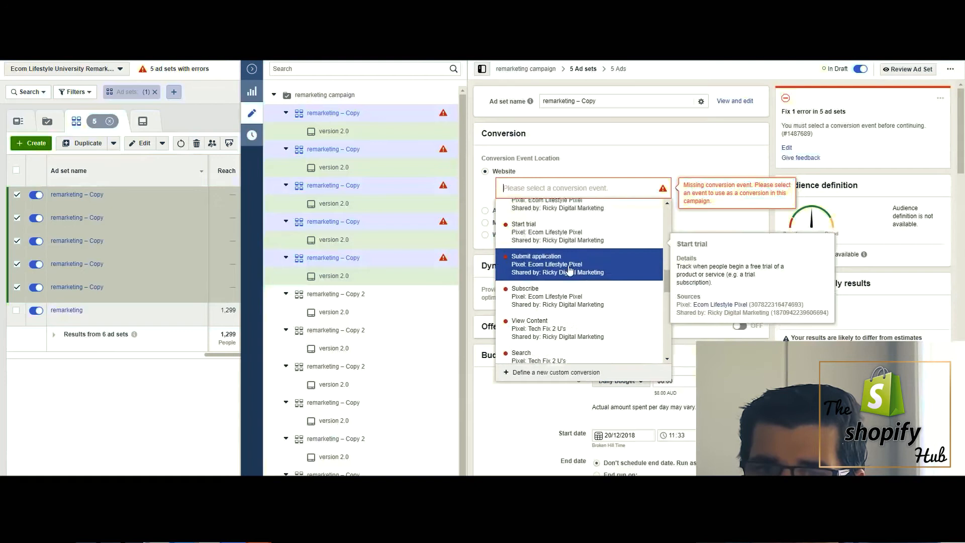
scroll(571, 274, up, 5)
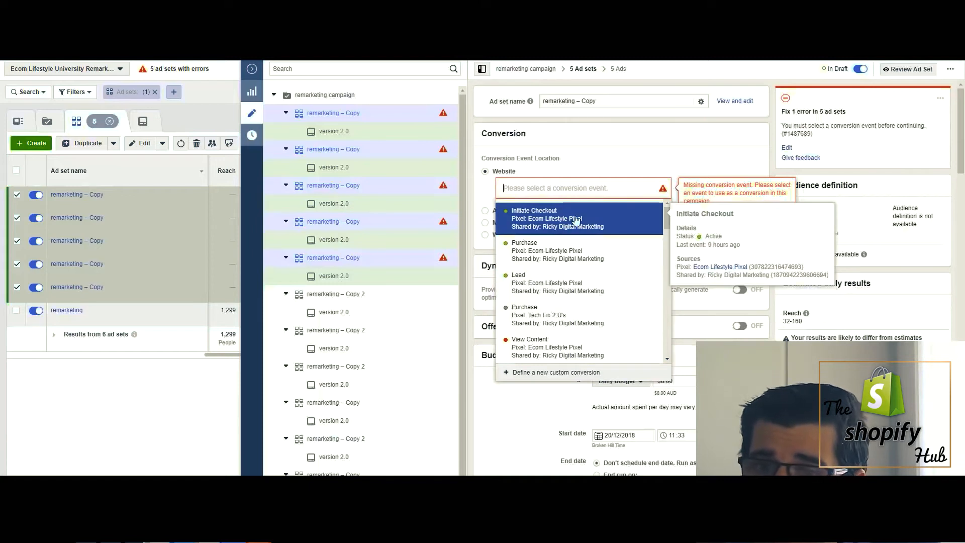
click(565, 250)
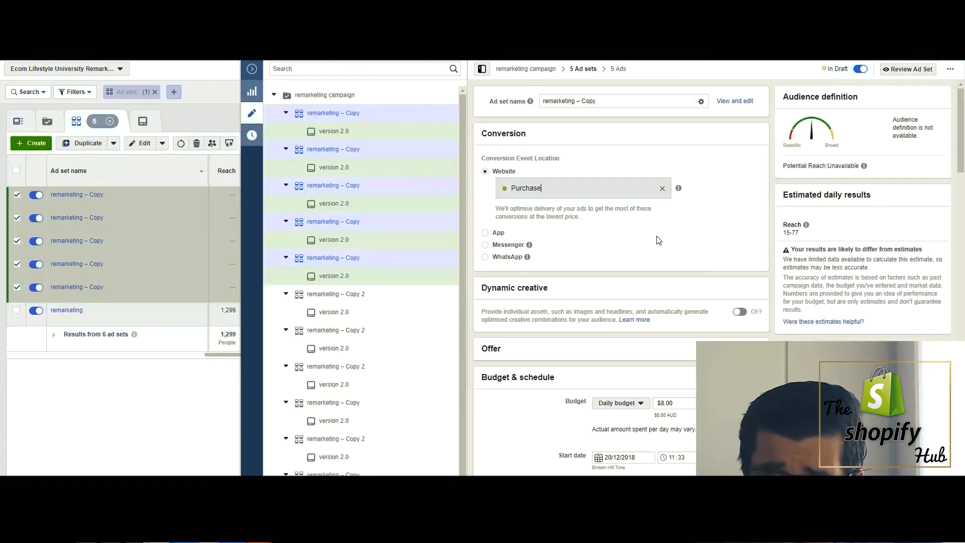
Step: Check the criteria of the "CA - VC - Ecom Lifestyle - main page" custom audience in Audiences, then return to the copied ad sets
scroll(658, 240, down, 7)
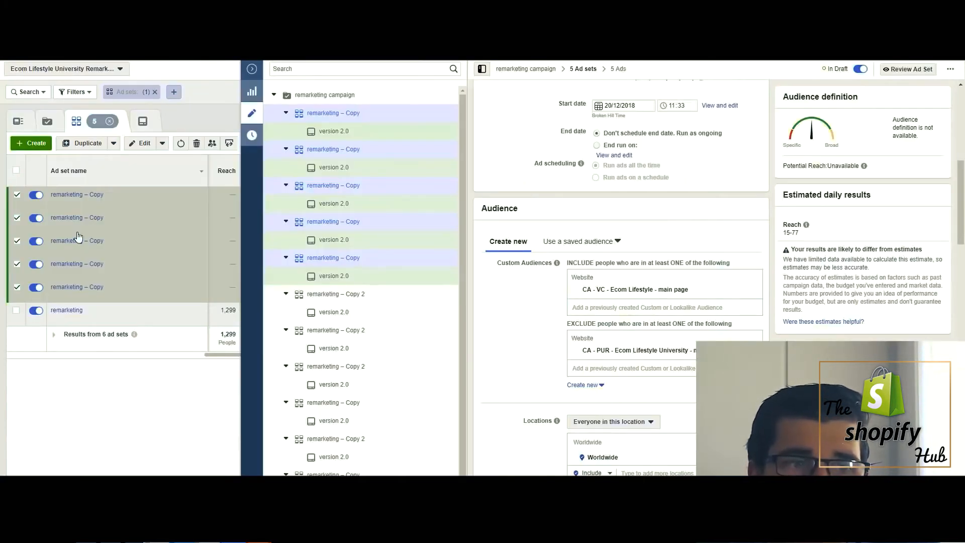
click(91, 74)
click(90, 285)
click(459, 98)
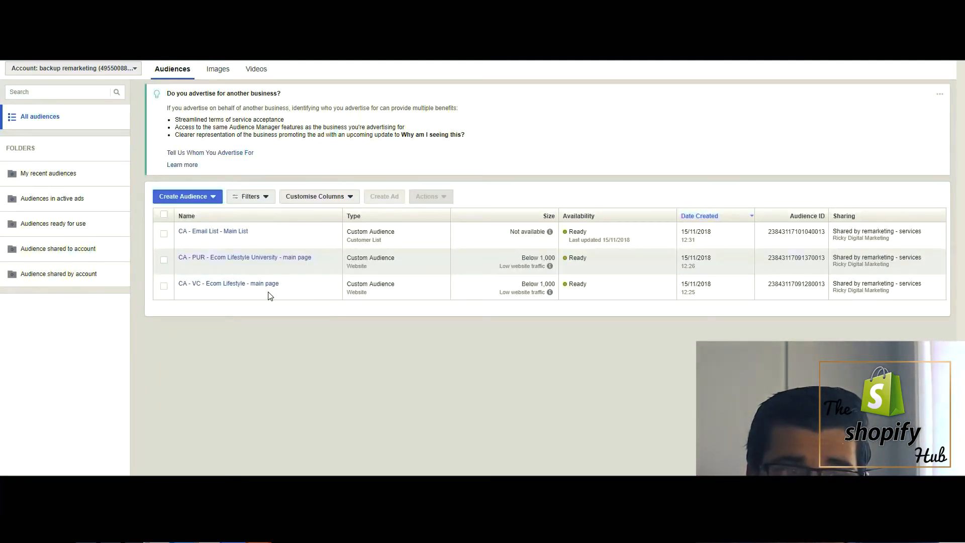
click(255, 284)
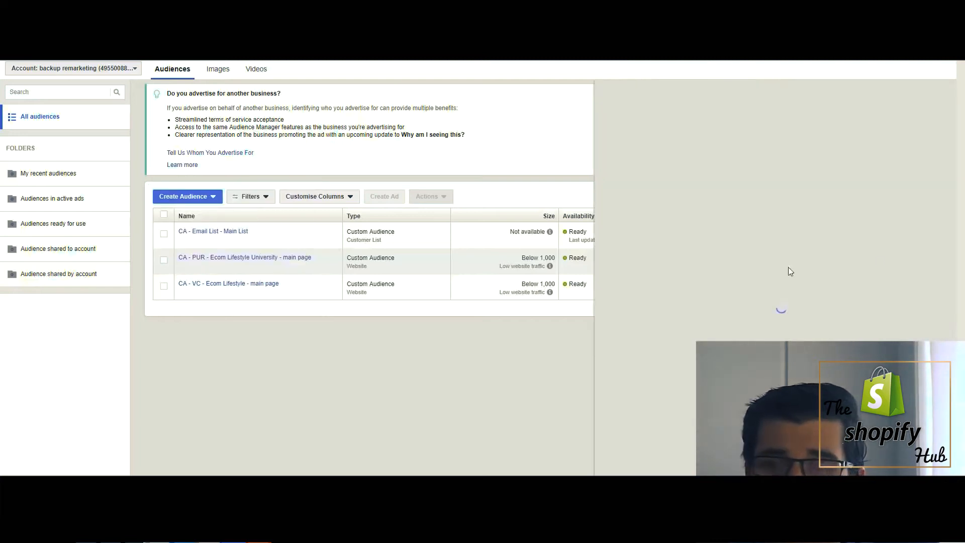
click(683, 266)
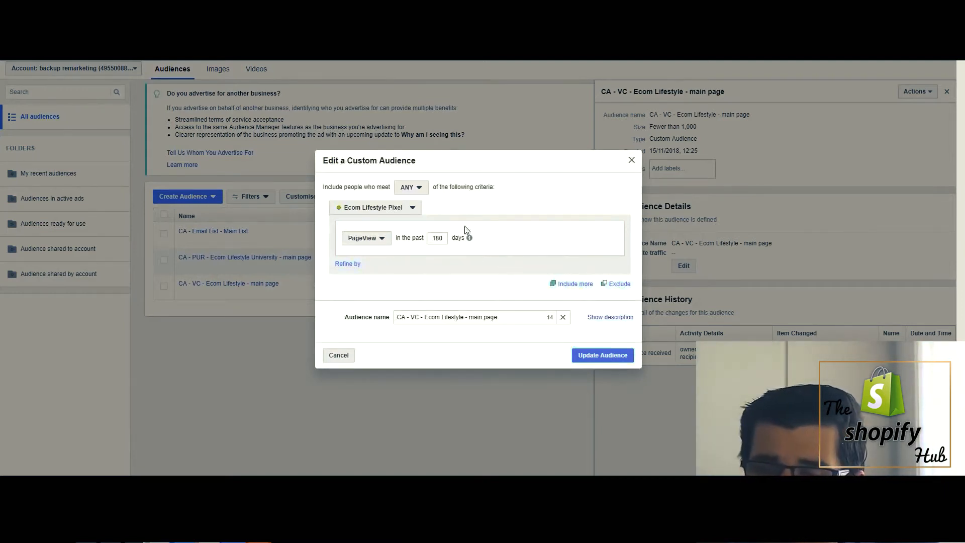
click(632, 161)
click(947, 92)
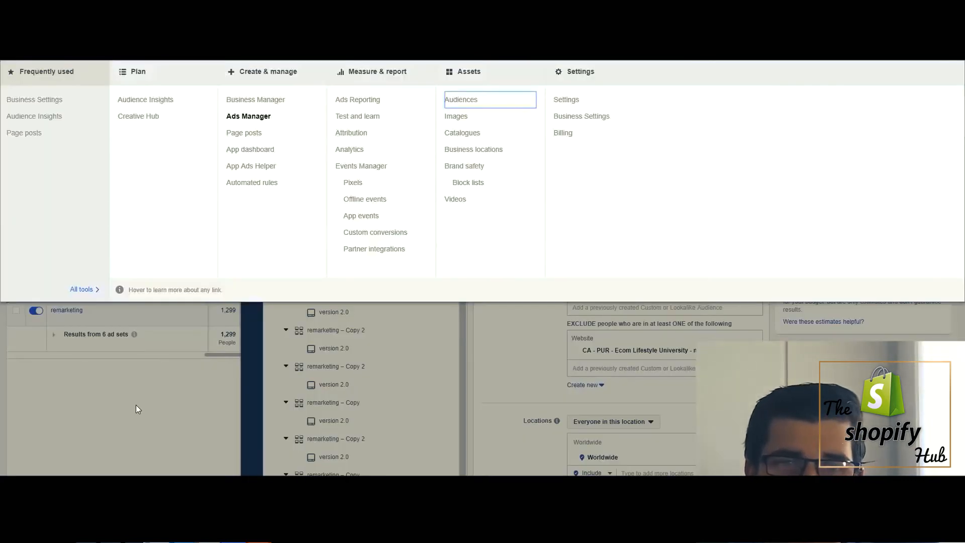
click(136, 405)
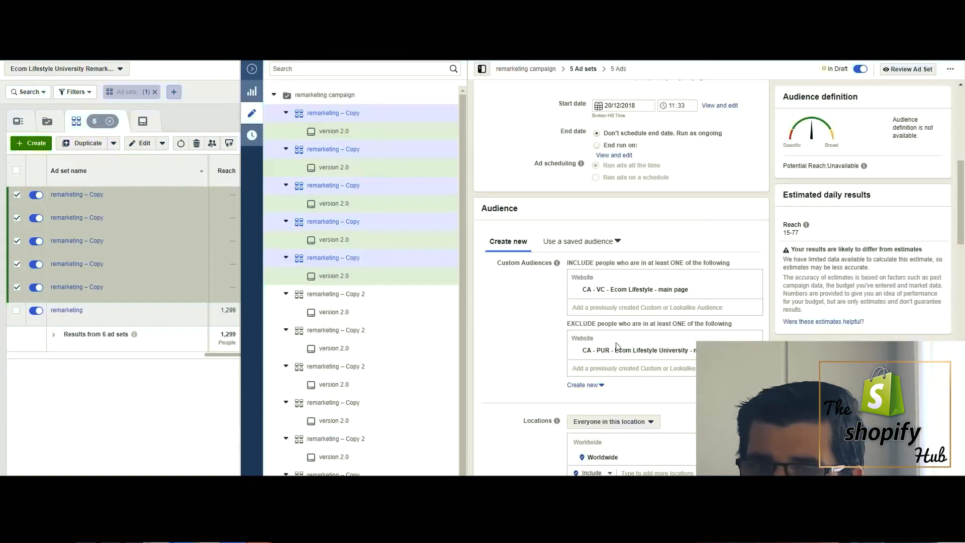
Step: Review the copied ad sets' excluded audience, location, age, gender and placement settings, then close the editor
scroll(614, 354, down, 2)
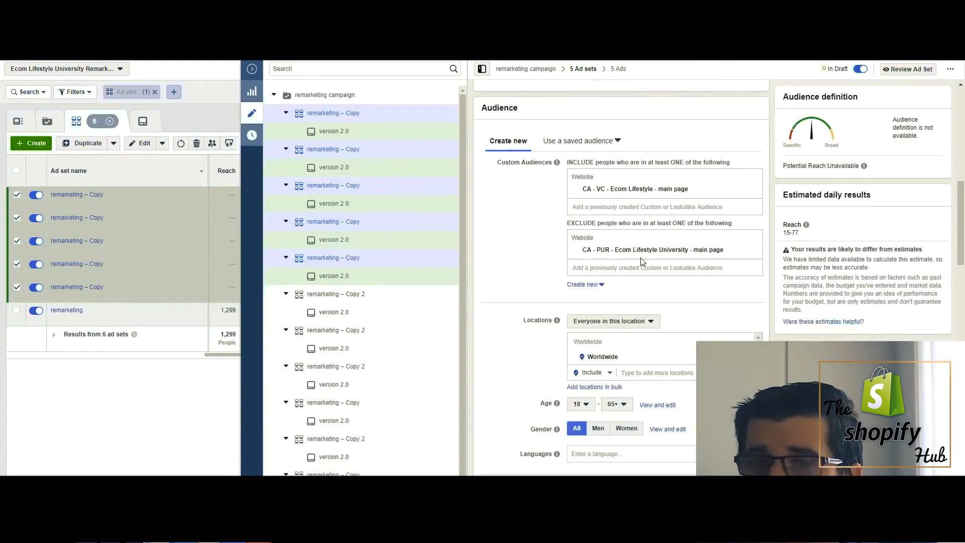
scroll(548, 225, down, 4)
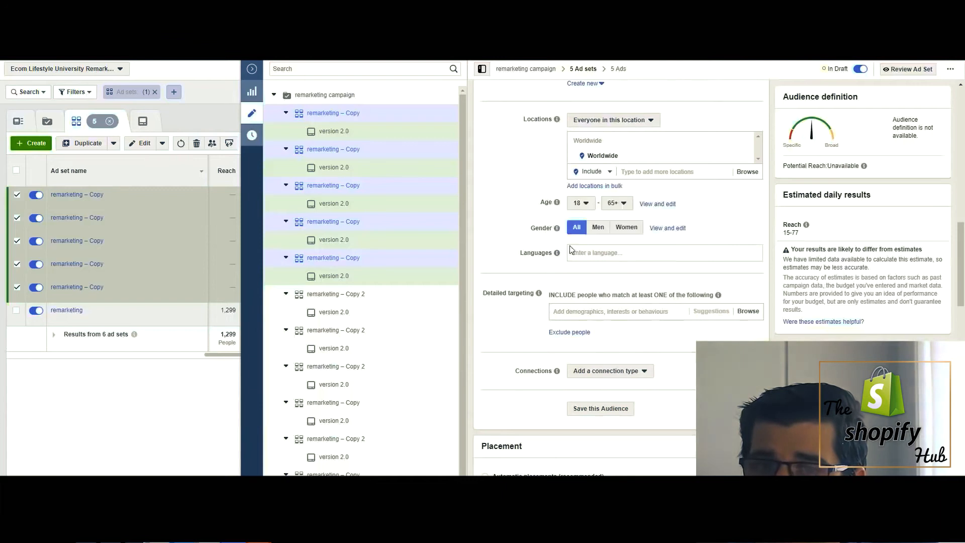
scroll(558, 241, down, 4)
scroll(613, 289, down, 5)
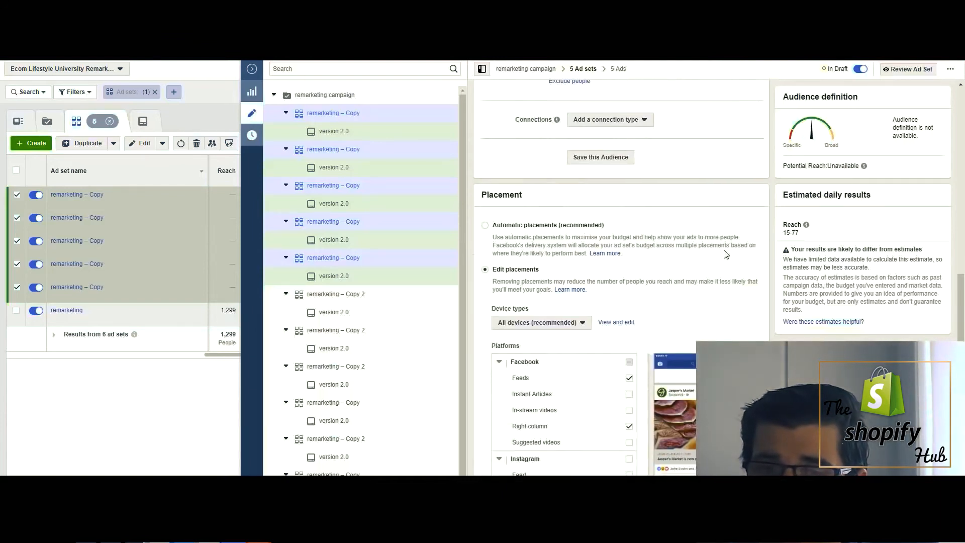
scroll(635, 258, up, 2)
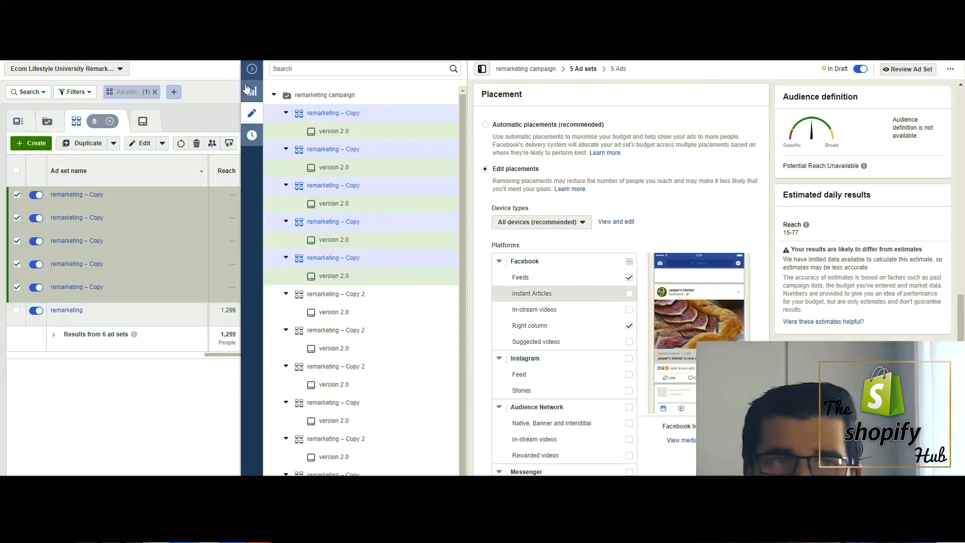
click(259, 73)
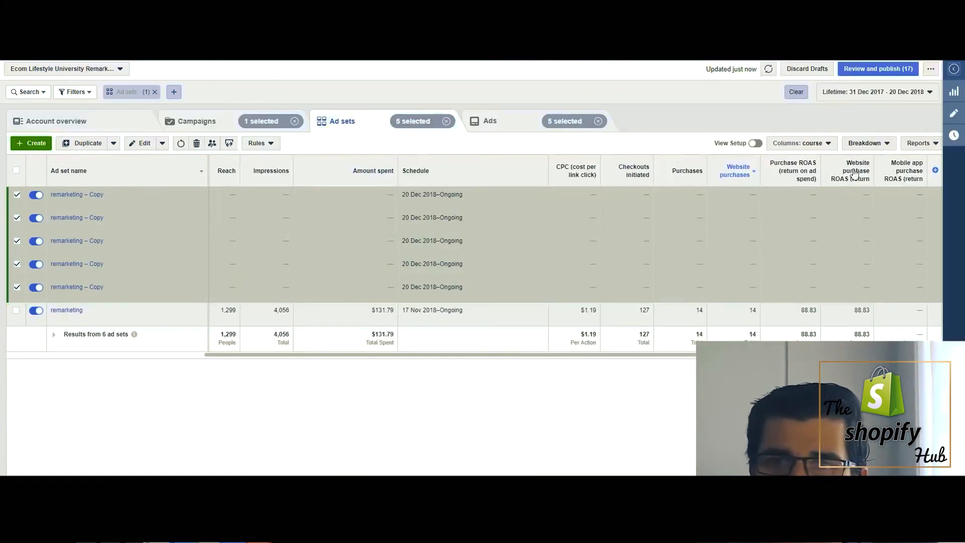
Step: Break down the ad set results by Placement and bring the spend, cost-per-click and purchase columns into view
click(874, 142)
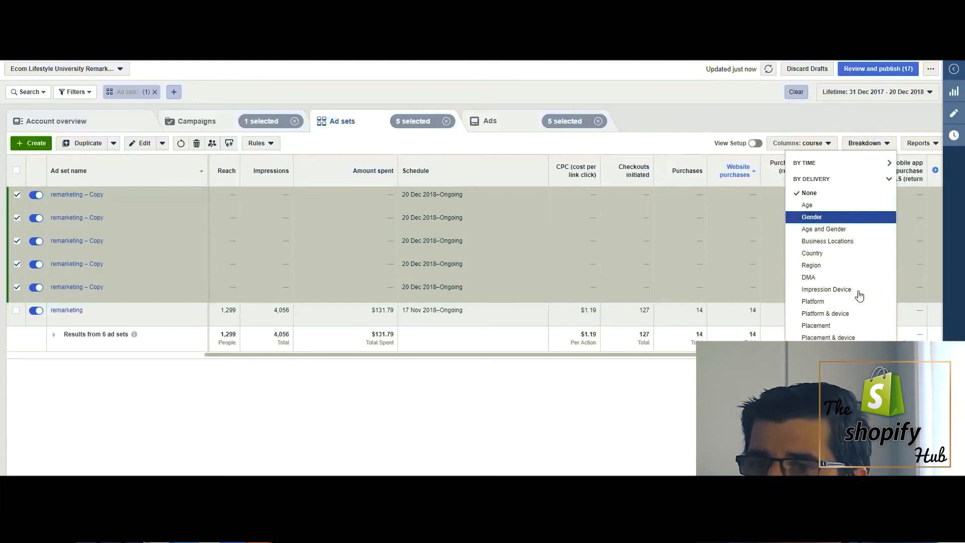
click(836, 325)
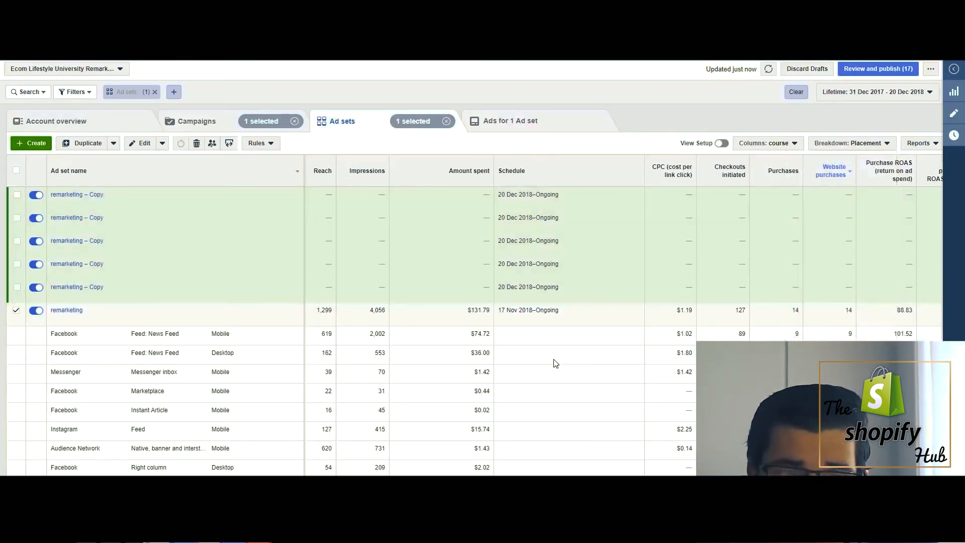
scroll(623, 316, right, 4)
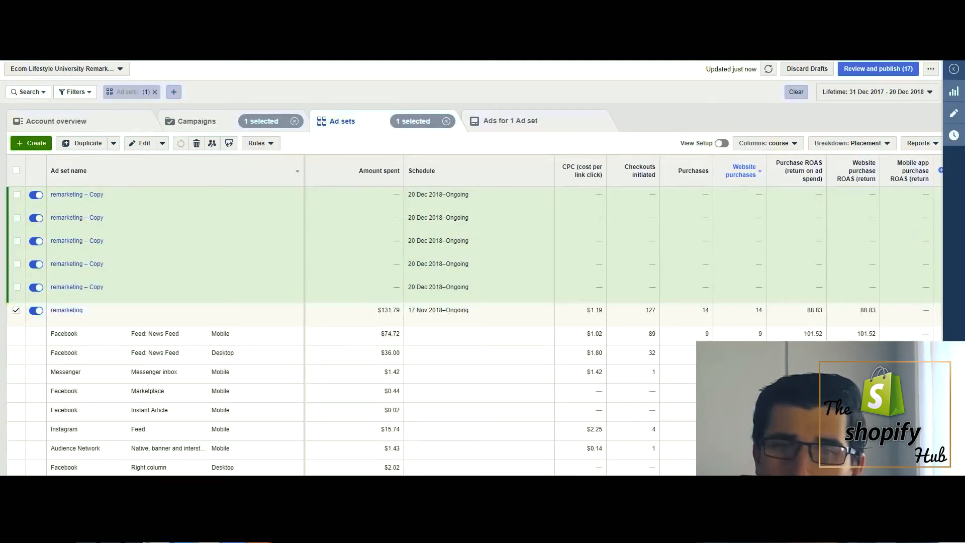
scroll(631, 413, left, 1)
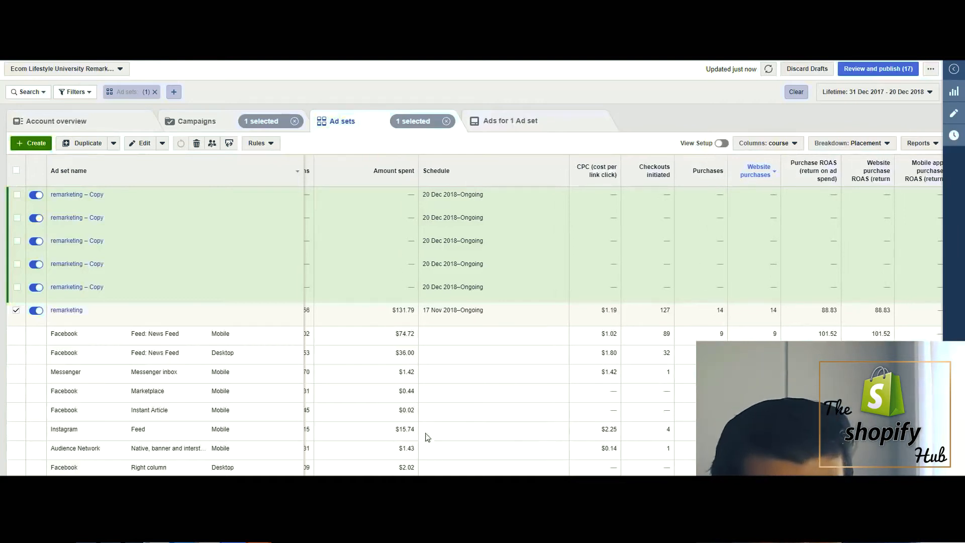
Step: Examine the Instagram feed's amount spent, cost per click and checkouts initiated, along with the Messenger inbox's amount spent
drag(129, 430, 440, 430)
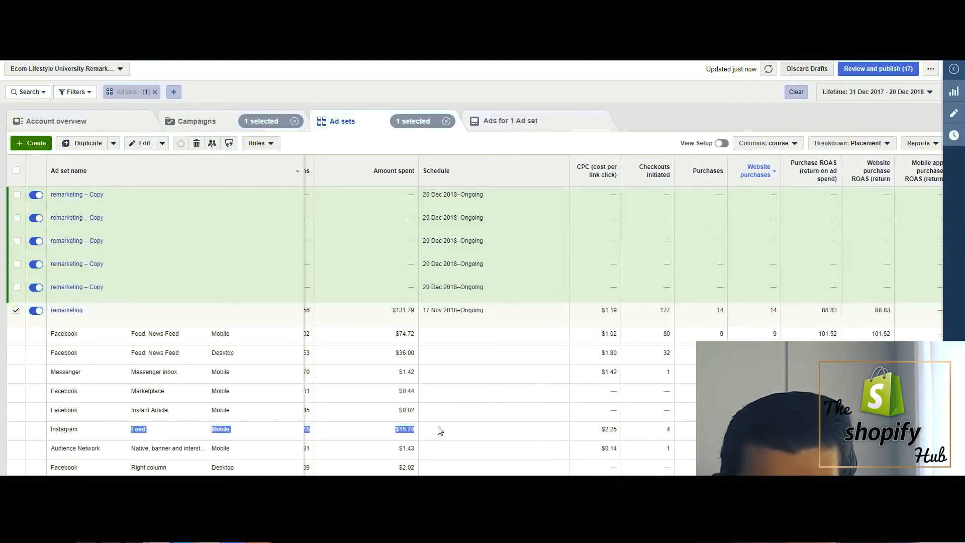
mouse_move(608, 427)
mouse_down()
mouse_move(666, 430)
mouse_move(601, 435)
mouse_up()
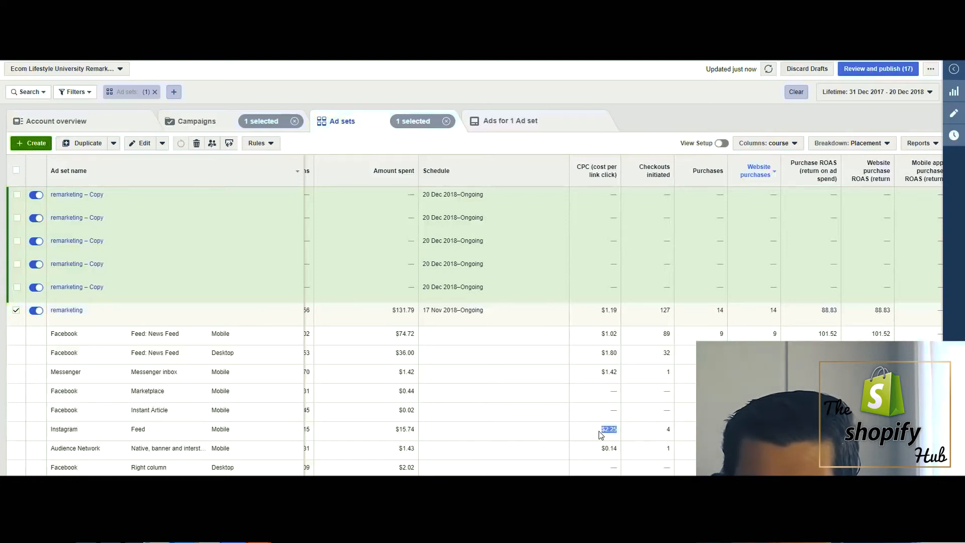
drag(672, 436, 658, 436)
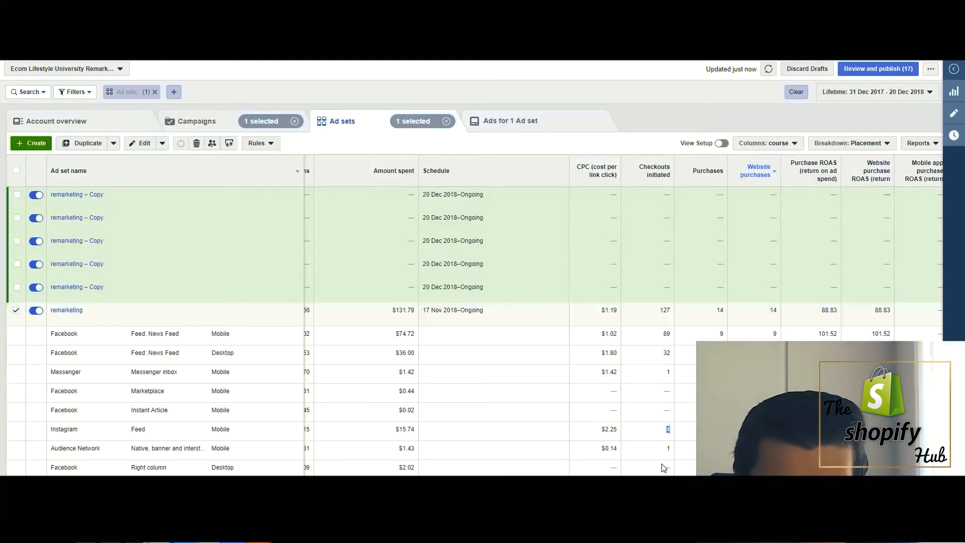
mouse_move(779, 354)
mouse_down()
mouse_move(771, 334)
mouse_move(779, 354)
mouse_up()
drag(388, 375, 423, 386)
Step: Open the original remarketing ad set for editing, check its placements and conversion window, and close the editor
mouse_move(110, 316)
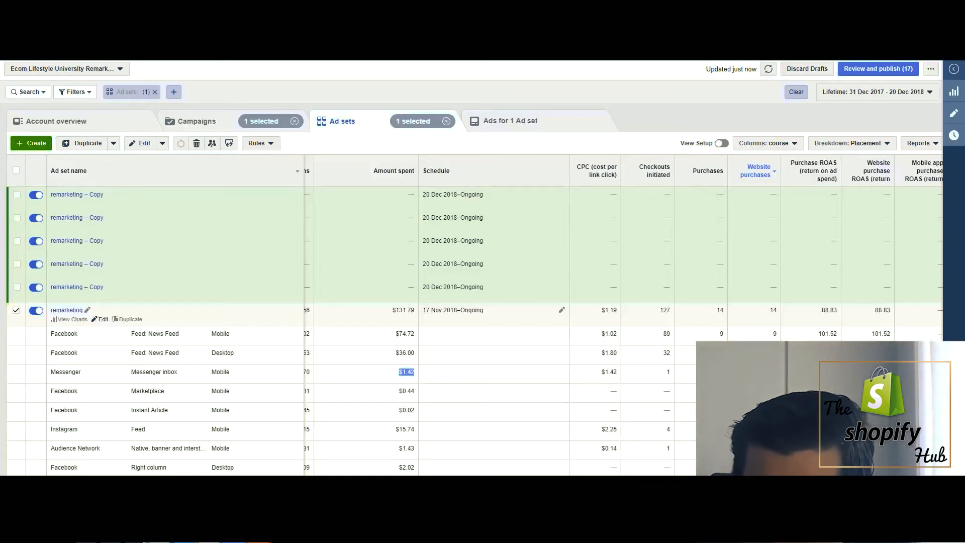
click(100, 319)
scroll(685, 282, down, 15)
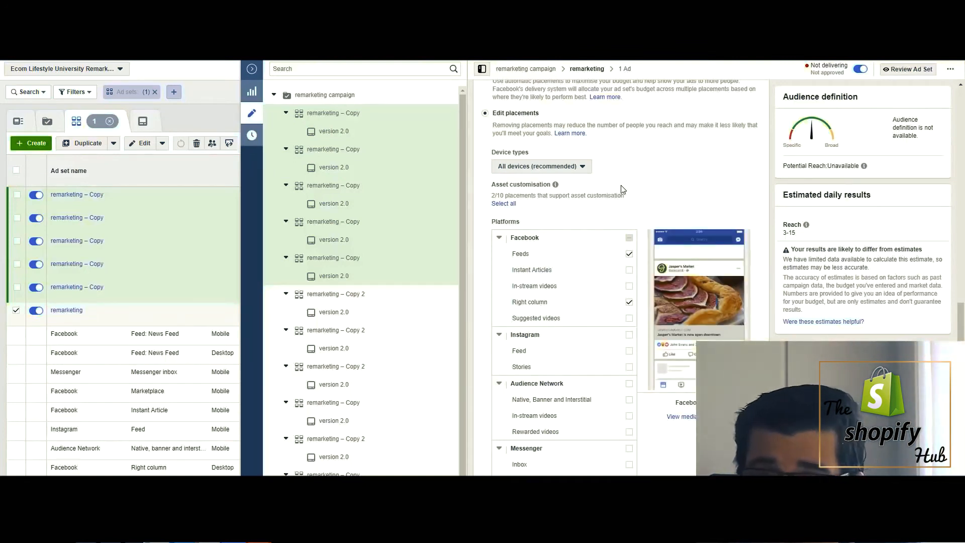
scroll(626, 185, down, 7)
scroll(650, 361, down, 2)
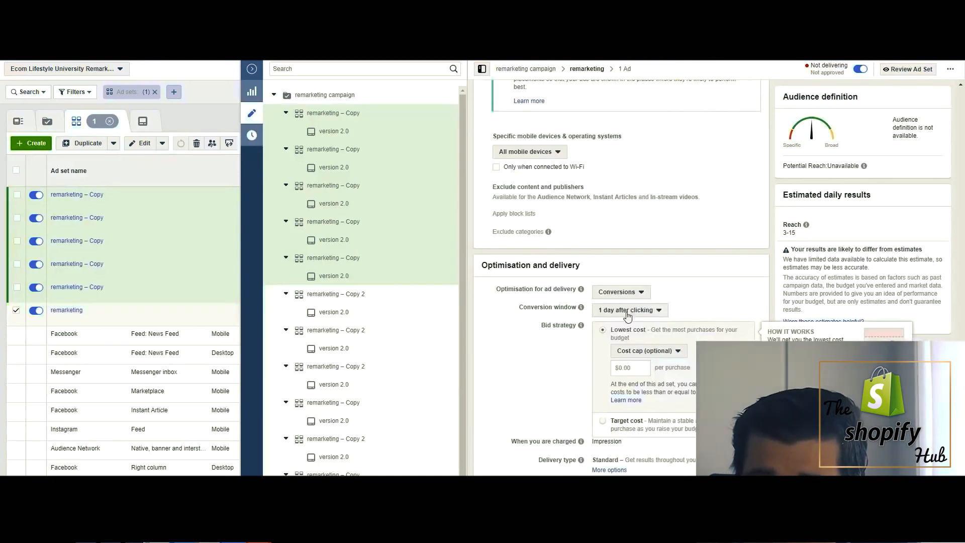
click(251, 72)
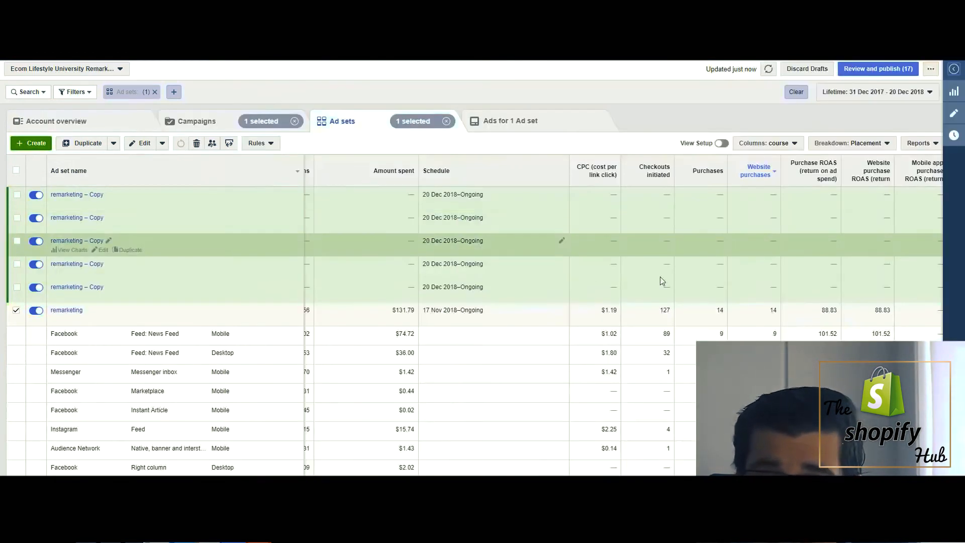
Step: Break down the remarketing ad set's results by Impression Device
click(861, 142)
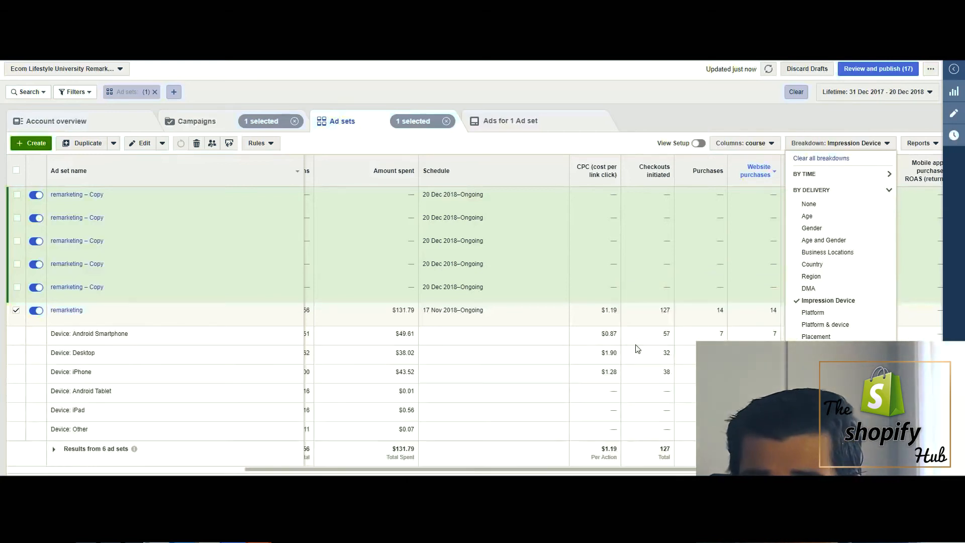
Step: Examine the Android smartphone's website purchases, return on ad spend and cost per click, along with the desktop's checkouts initiated
click(611, 363)
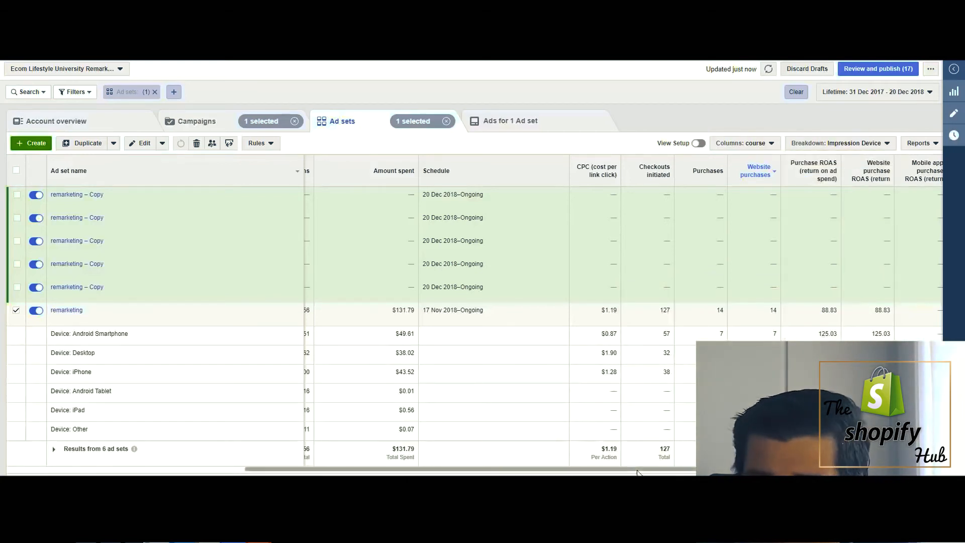
drag(631, 468, 668, 473)
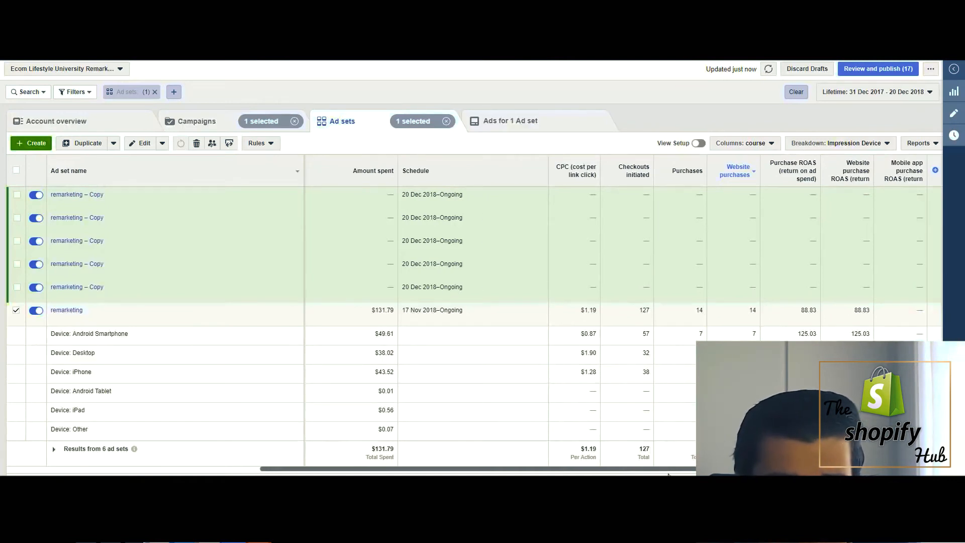
mouse_move(669, 474)
mouse_down()
mouse_move(621, 474)
mouse_move(669, 473)
mouse_up()
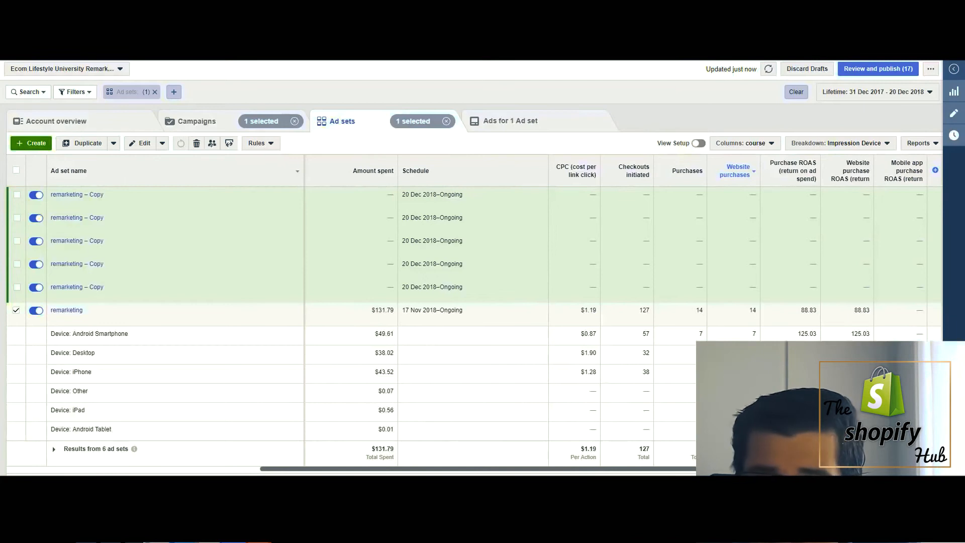
drag(749, 333, 873, 338)
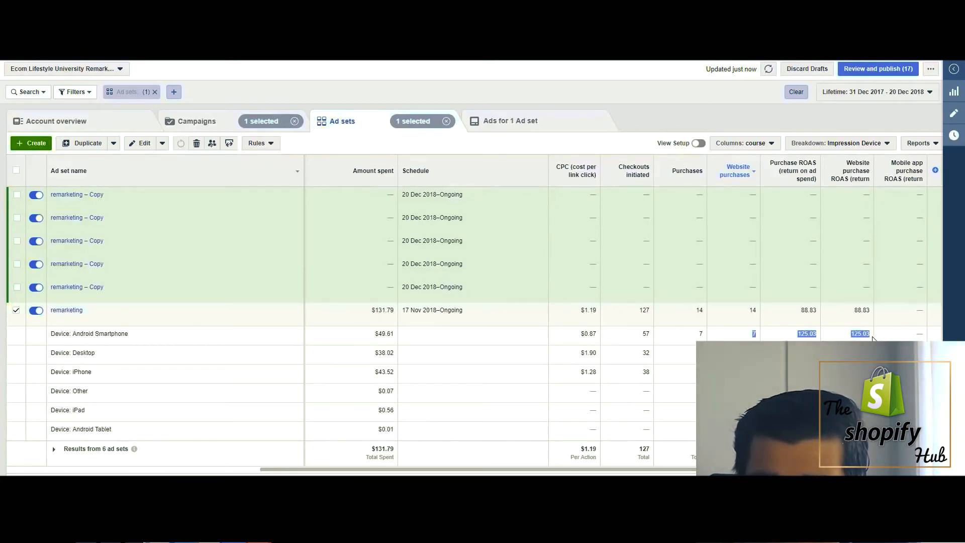
click(872, 352)
drag(583, 334, 624, 340)
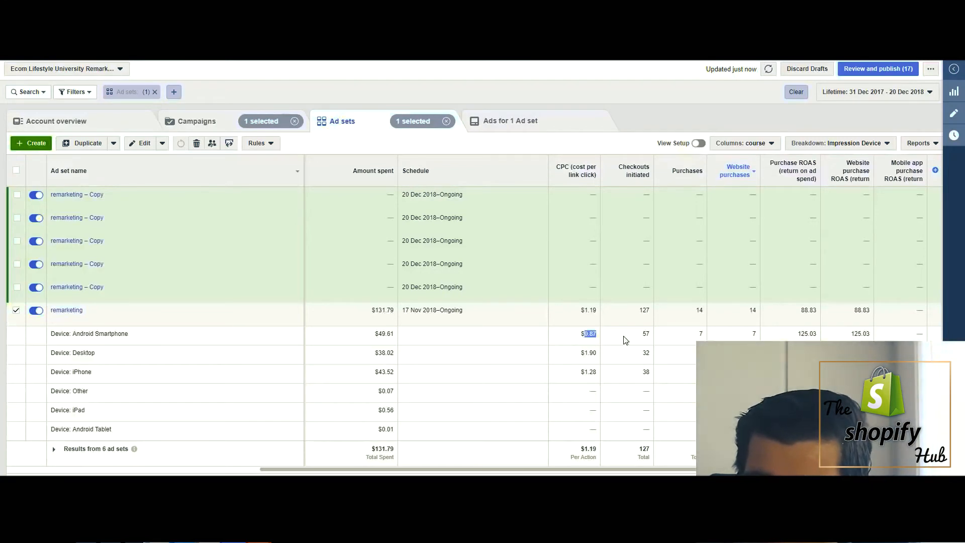
click(590, 338)
drag(589, 335, 605, 338)
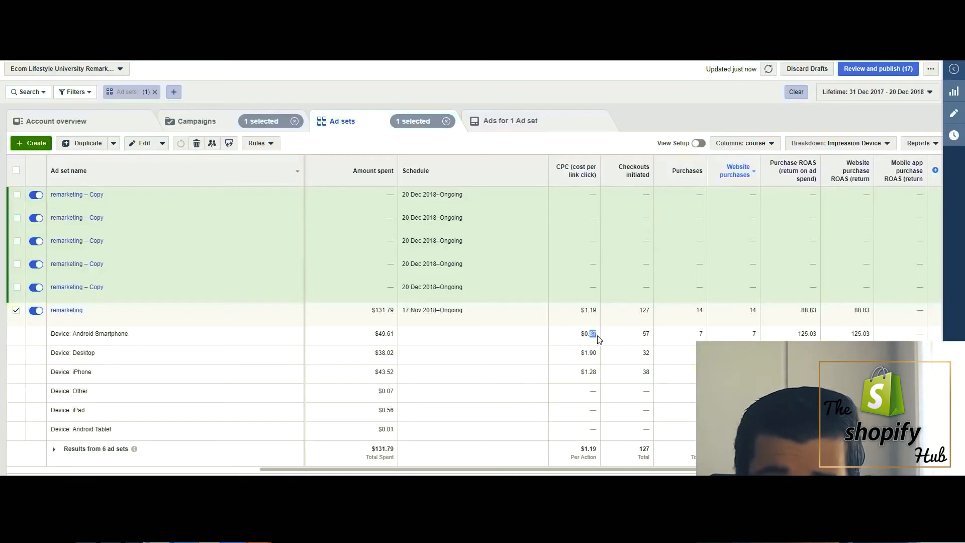
drag(636, 354, 650, 353)
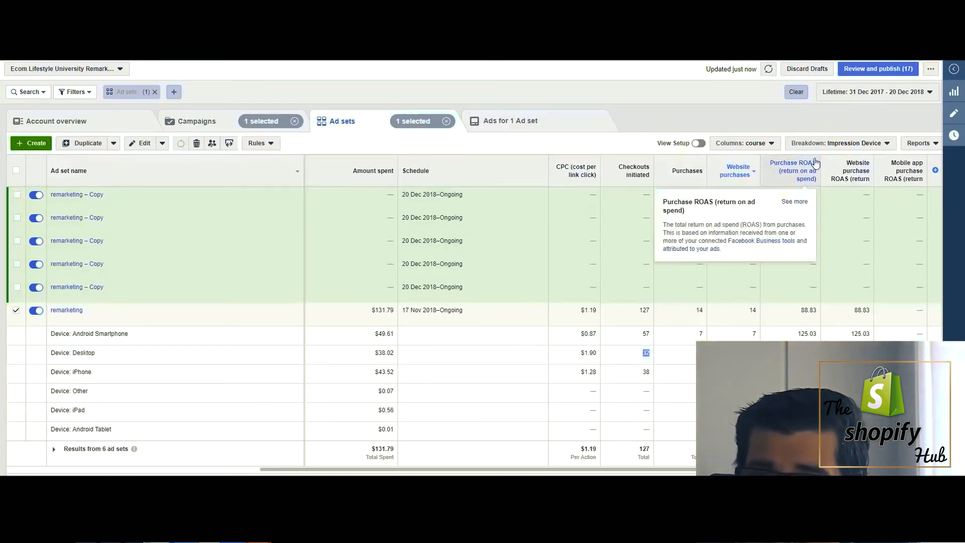
Step: Break down the remarketing results by Placement and check the Facebook desktop News Feed row
click(836, 144)
click(816, 337)
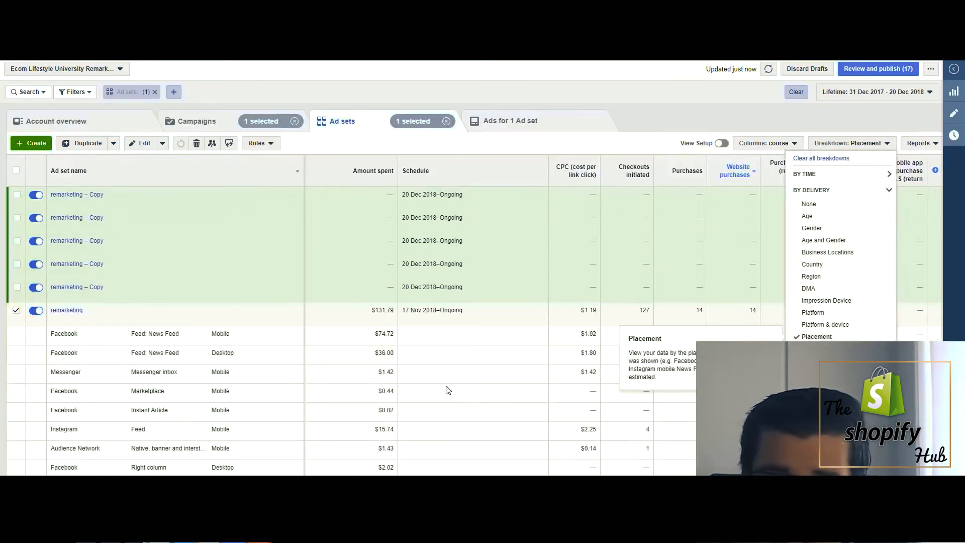
drag(207, 352, 233, 353)
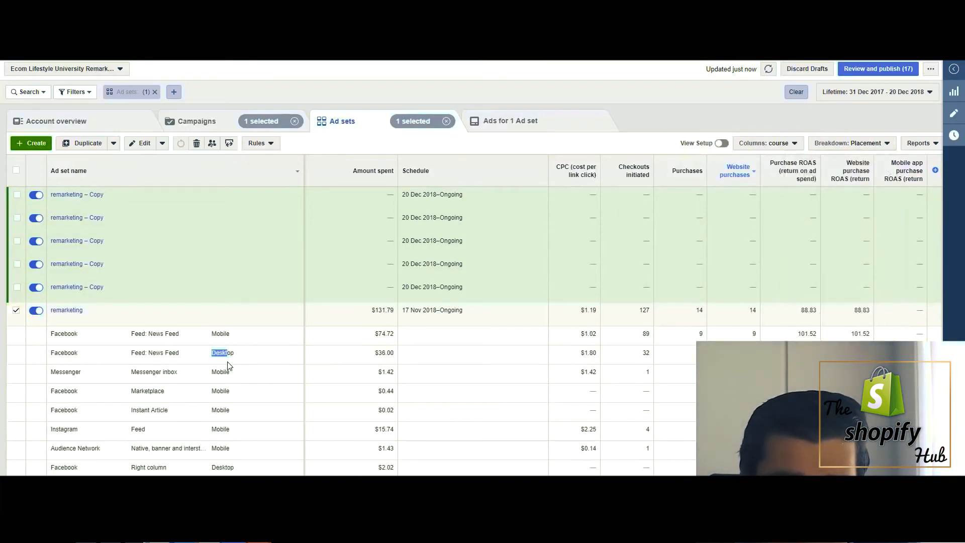
Step: Compare the results broken down by Impression Device and by Age and Gender, ending on the Impression Device breakdown
click(850, 143)
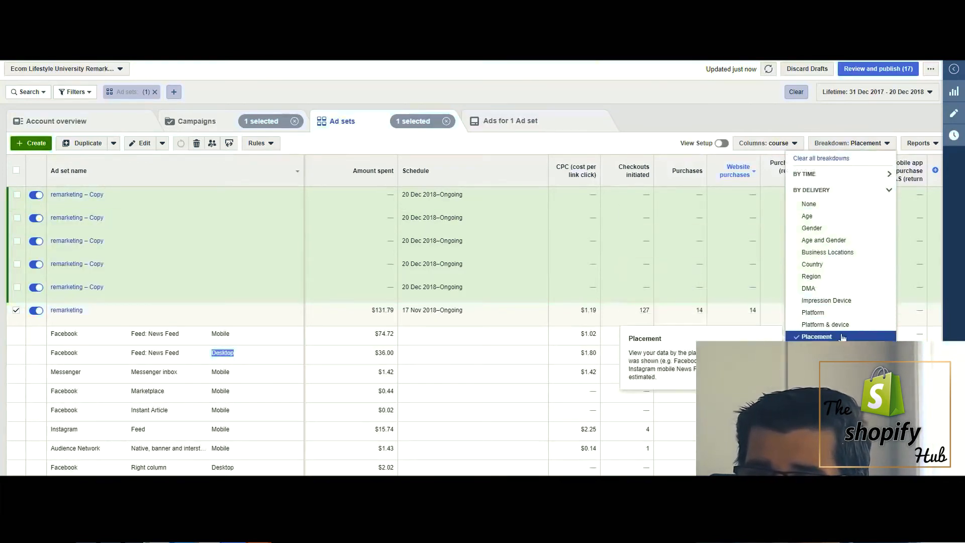
click(832, 301)
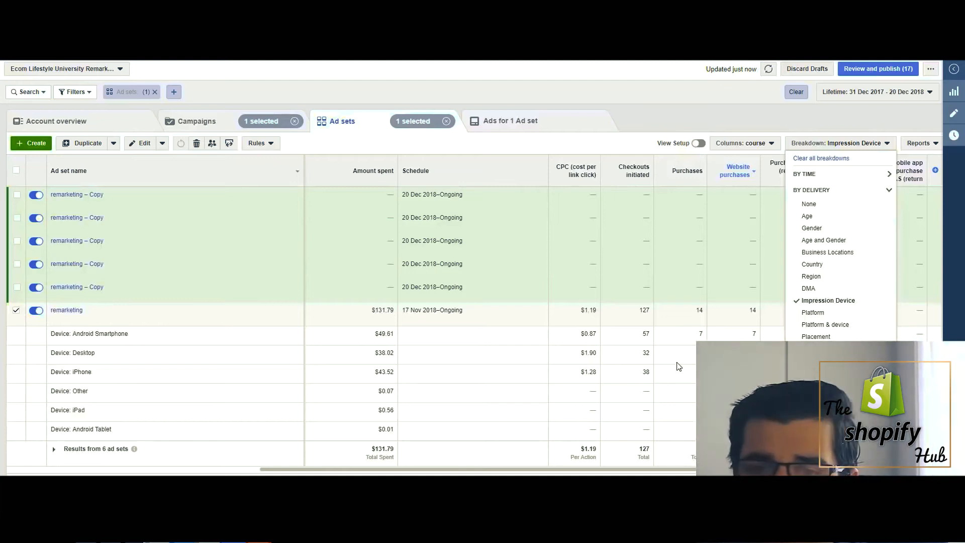
click(834, 242)
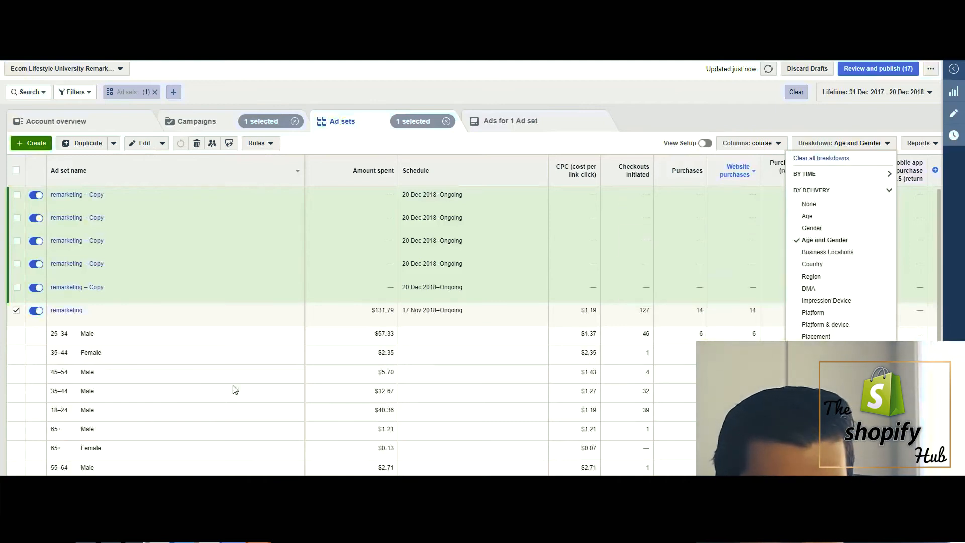
click(840, 301)
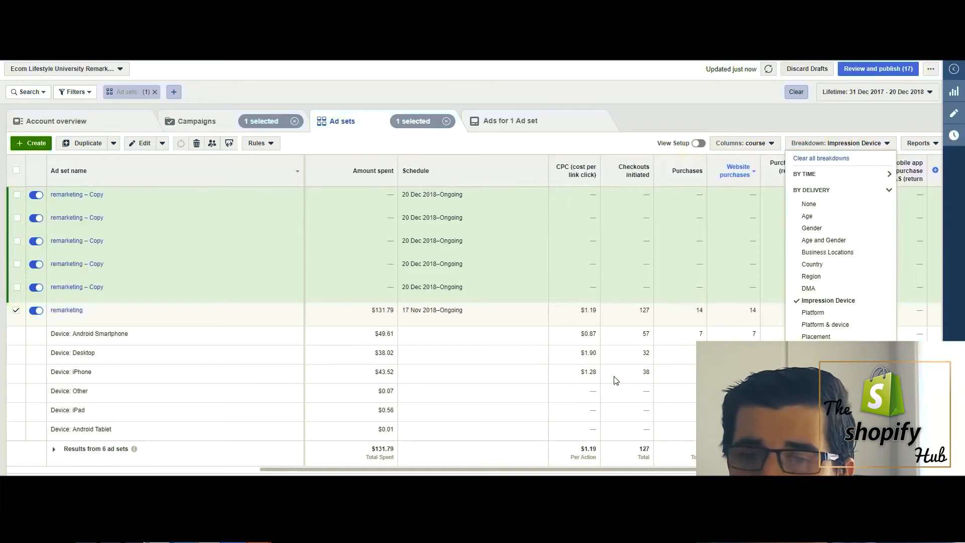
click(662, 374)
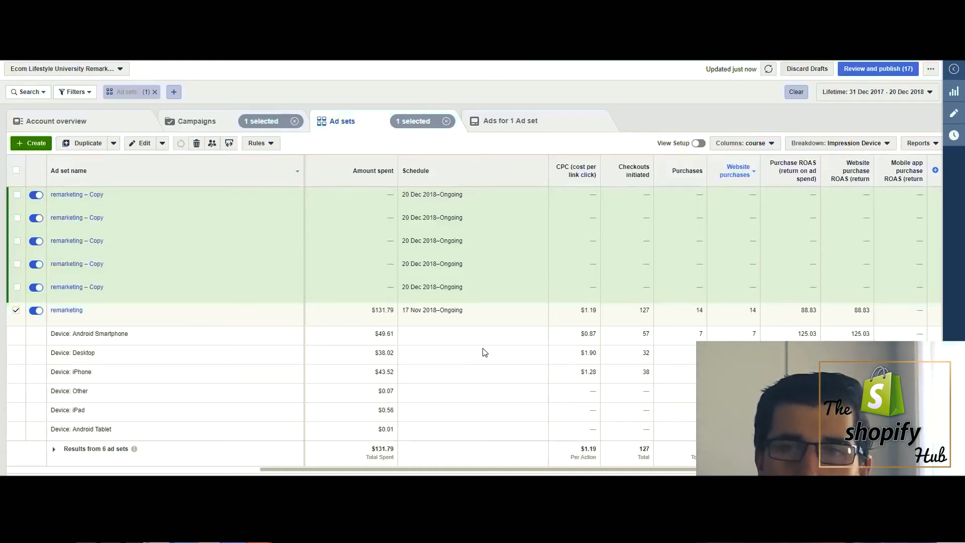
Step: View the results by Age and Gender and by Placement, and check the remarketing ad set's overall purchase ROAS
click(860, 144)
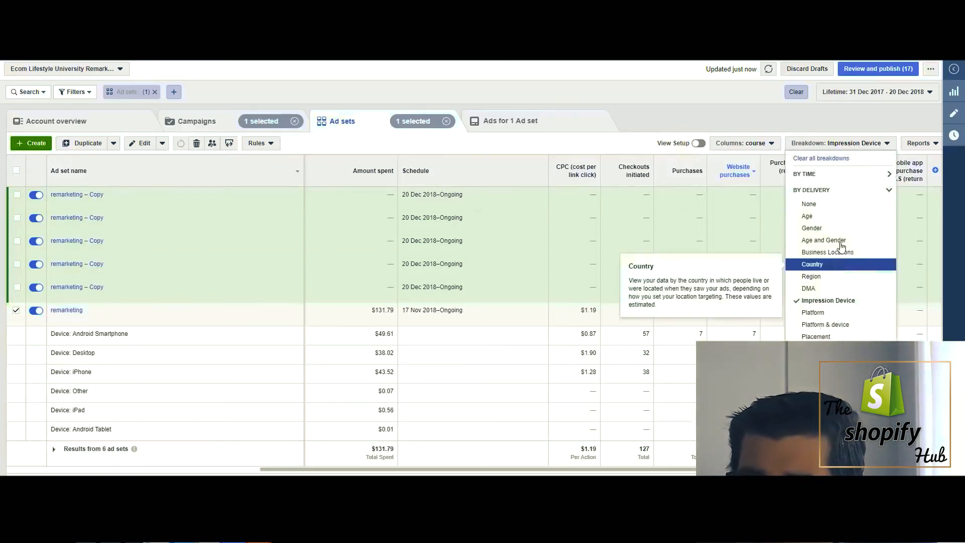
click(840, 241)
click(861, 143)
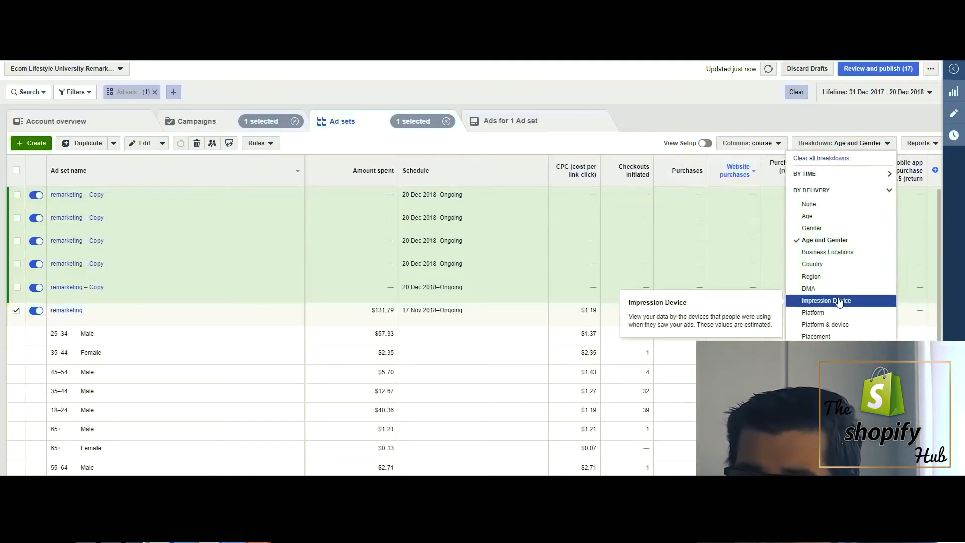
click(834, 337)
click(520, 364)
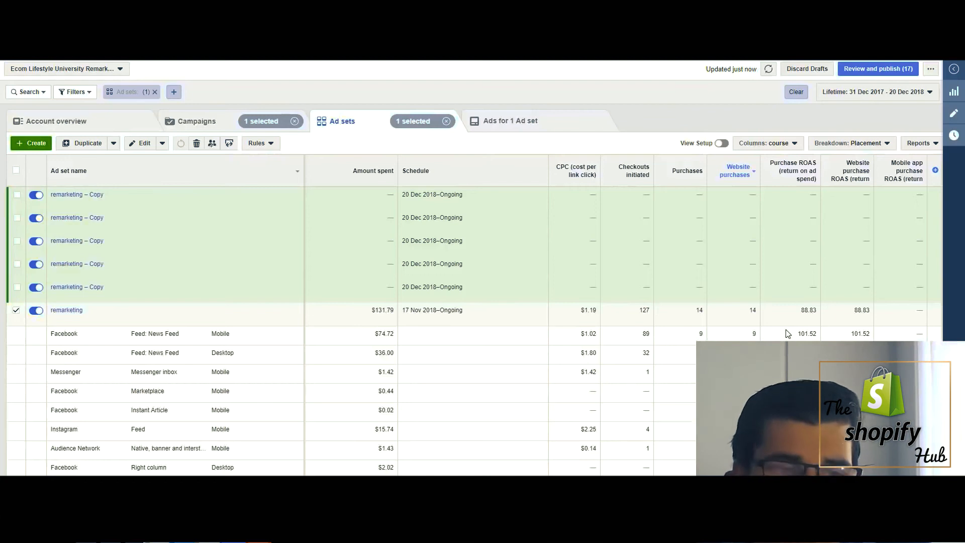
drag(805, 311, 829, 310)
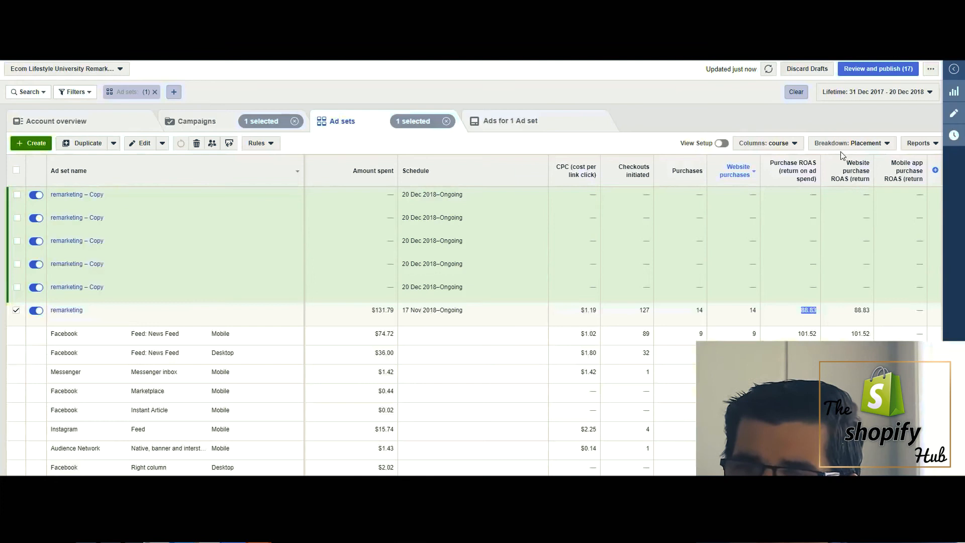
Step: Break down the remarketing ad set's results by Country after a look at Age and Gender
click(852, 145)
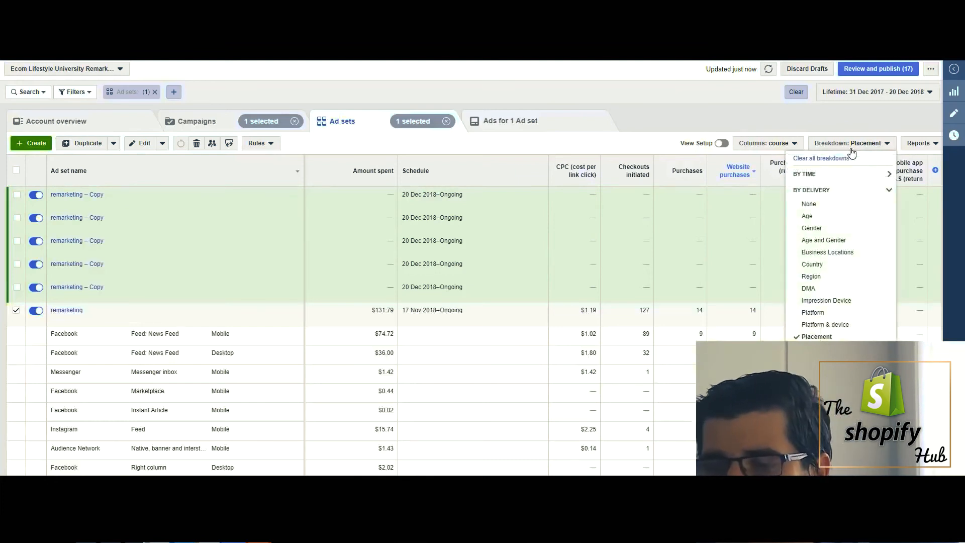
click(832, 241)
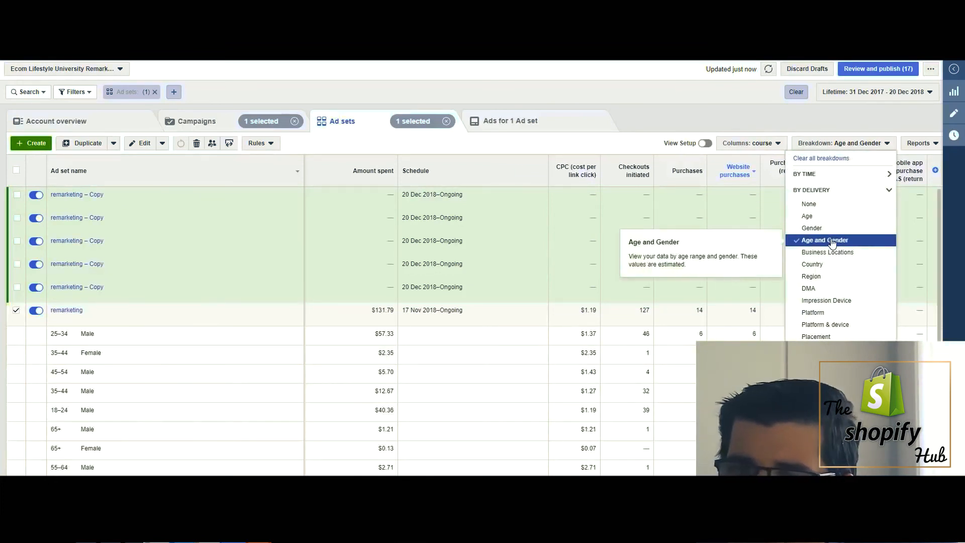
click(814, 264)
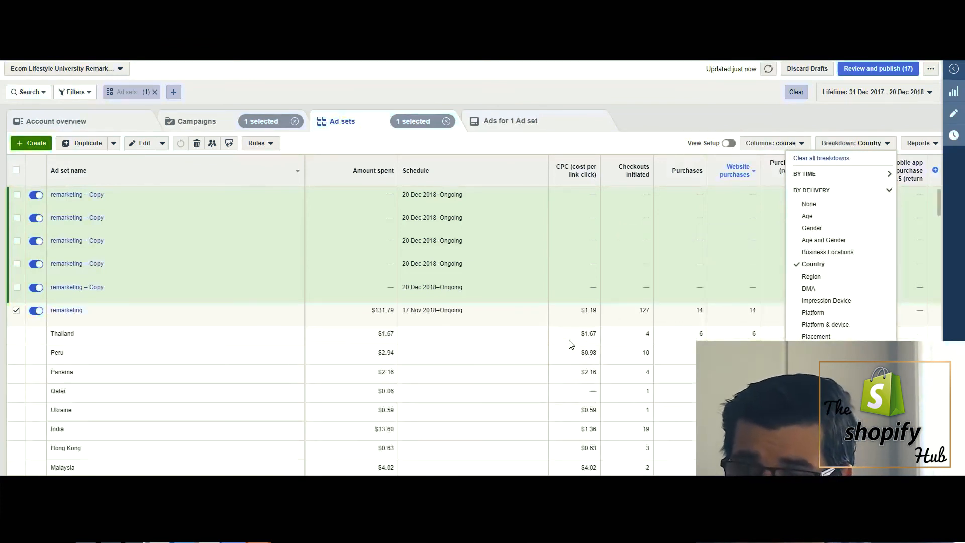
click(727, 407)
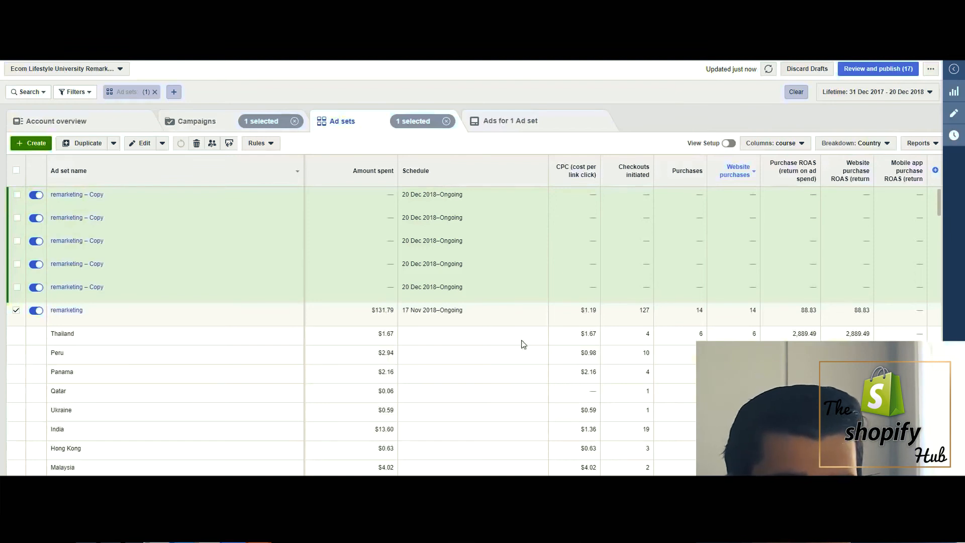
Step: Examine Thailand's spend, purchases and return on ad spend, and look through the other countries' results
drag(56, 334, 875, 339)
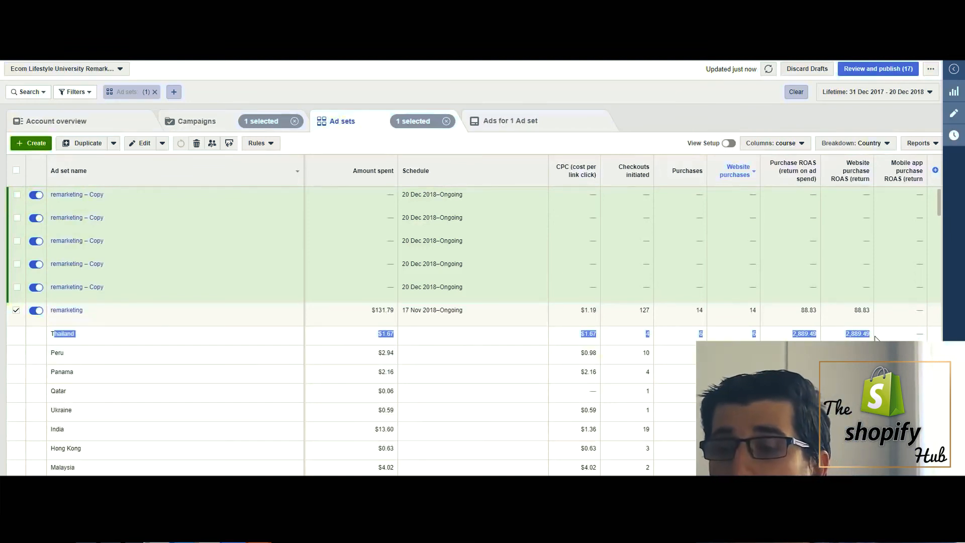
click(875, 339)
scroll(875, 338, down, 2)
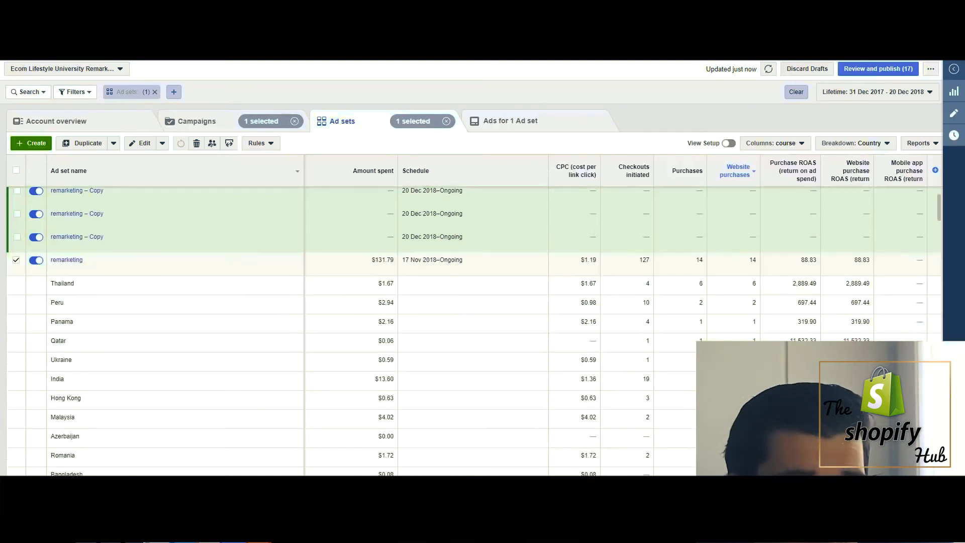
scroll(472, 331, down, 3)
scroll(472, 330, up, 4)
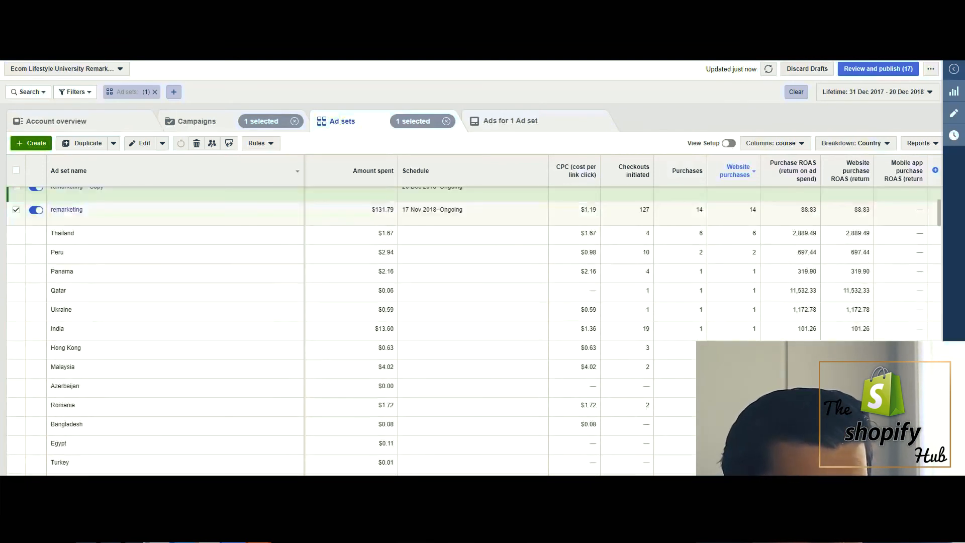
scroll(473, 330, down, 6)
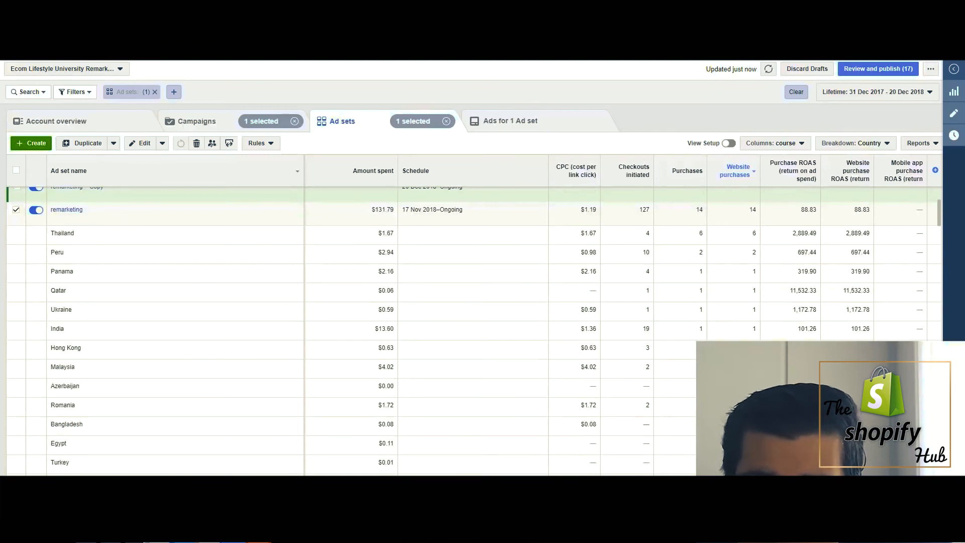
scroll(472, 330, down, 10)
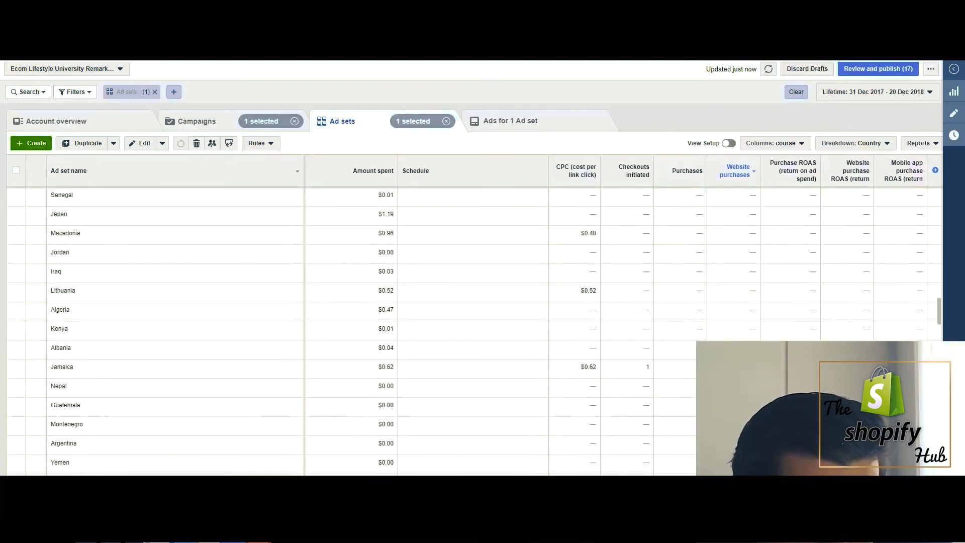
scroll(472, 331, up, 15)
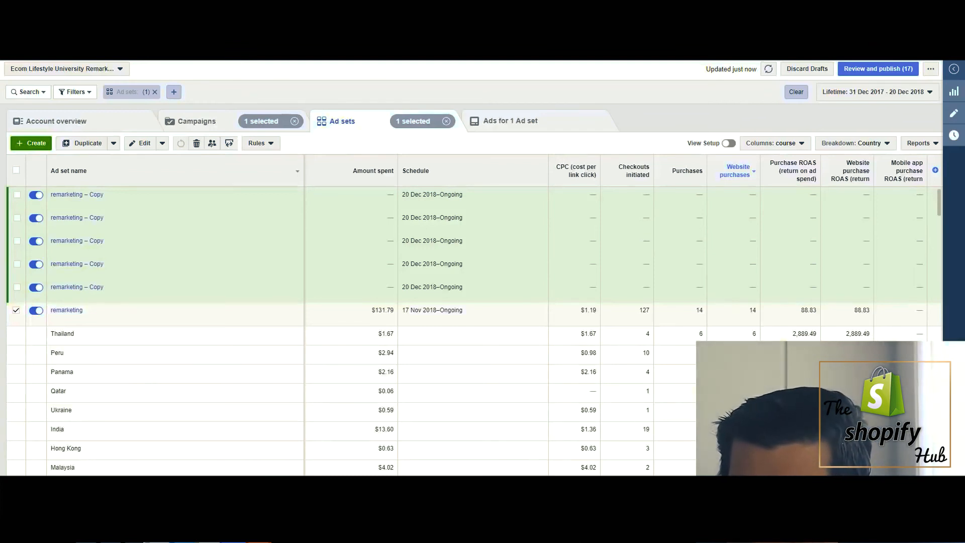
Step: Examine India's checkouts initiated, Ukraine's cost per click and checkouts, and Qatar's amount spent and checkouts
drag(637, 431, 655, 436)
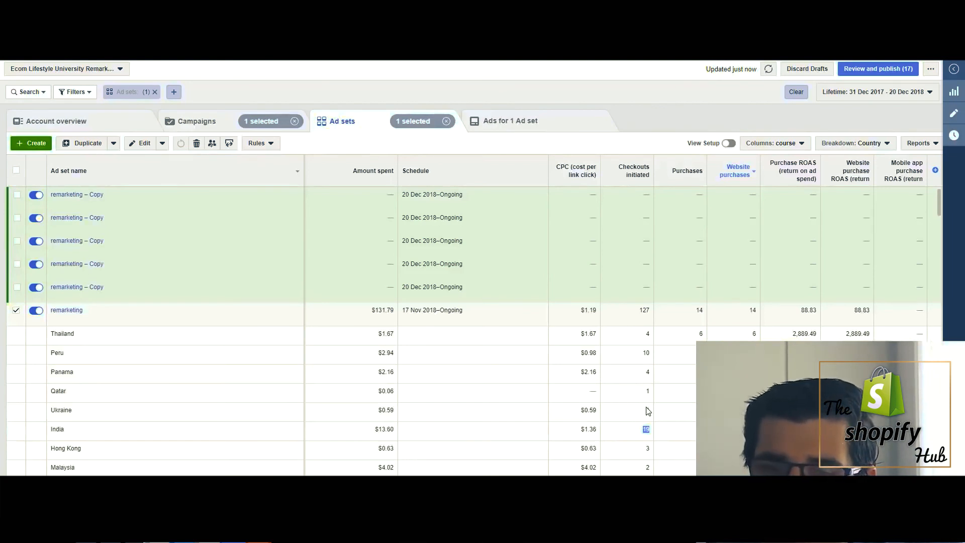
drag(579, 411, 647, 410)
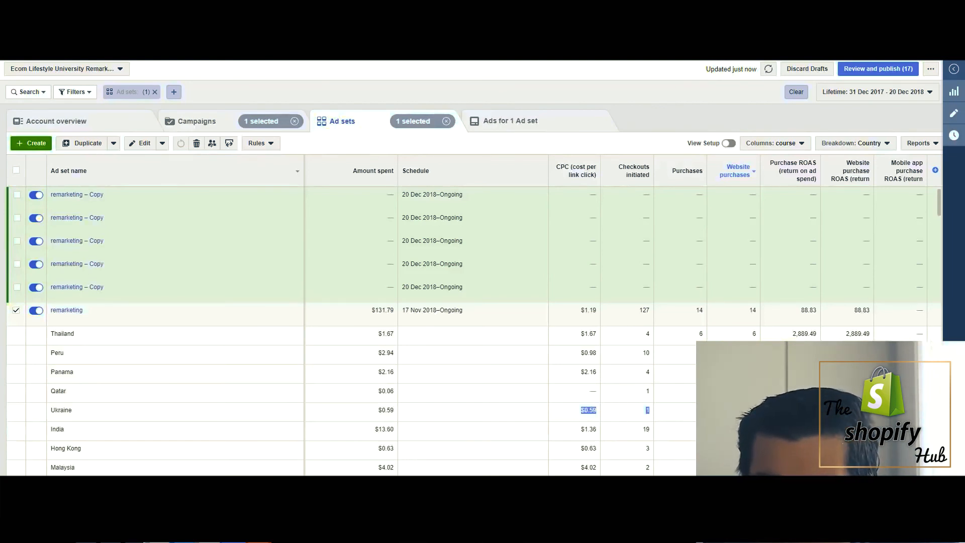
click(572, 394)
drag(390, 388, 648, 392)
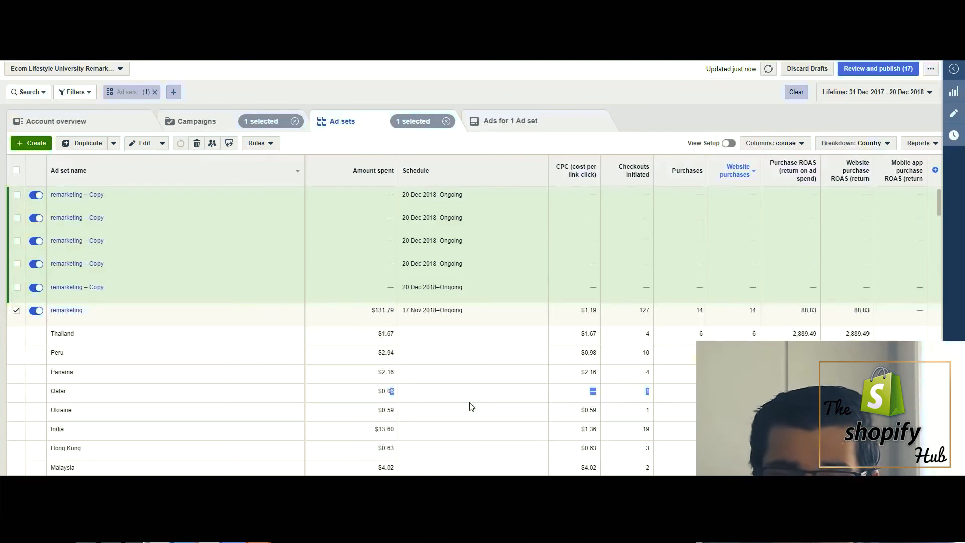
click(645, 400)
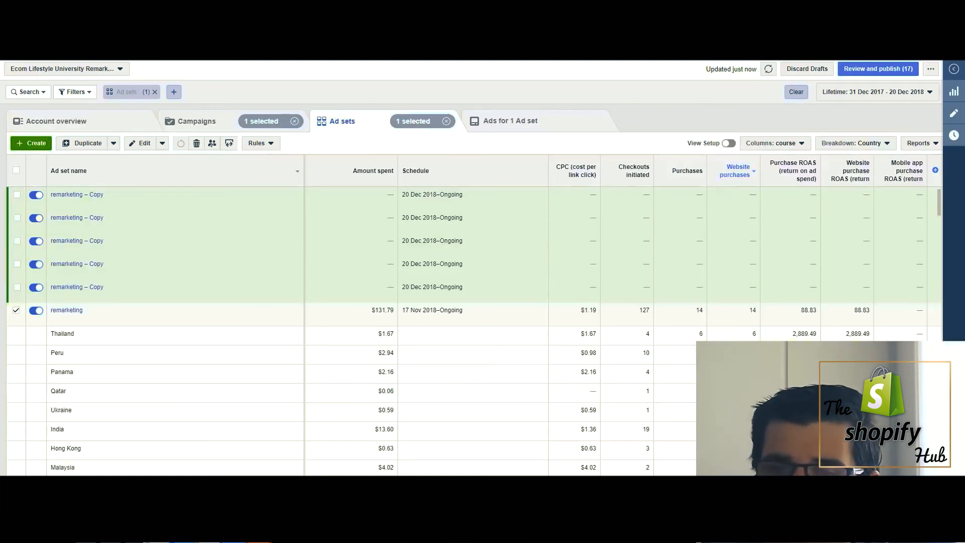
Step: Find Australia among the country results and examine its amount spent, cost per click and checkouts initiated
scroll(472, 327, down, 15)
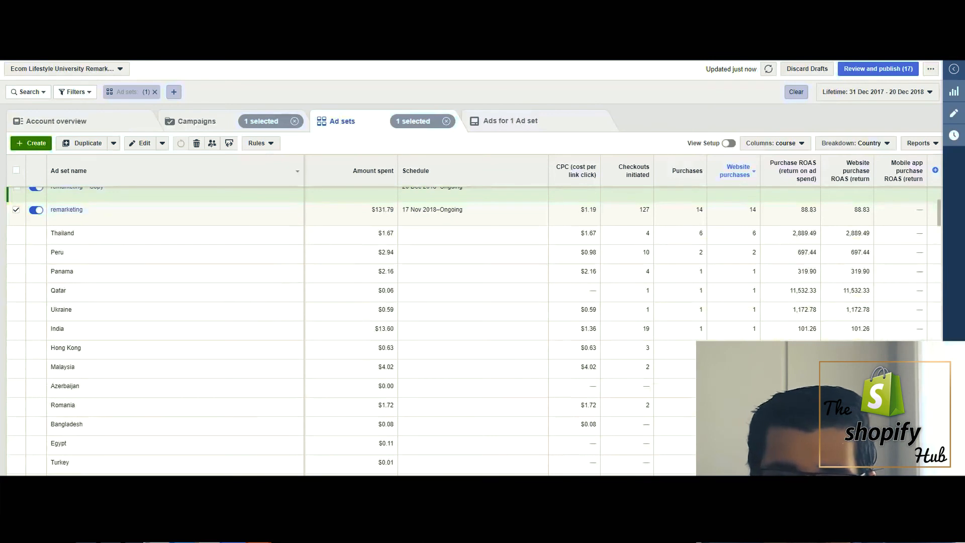
scroll(276, 258, down, 9)
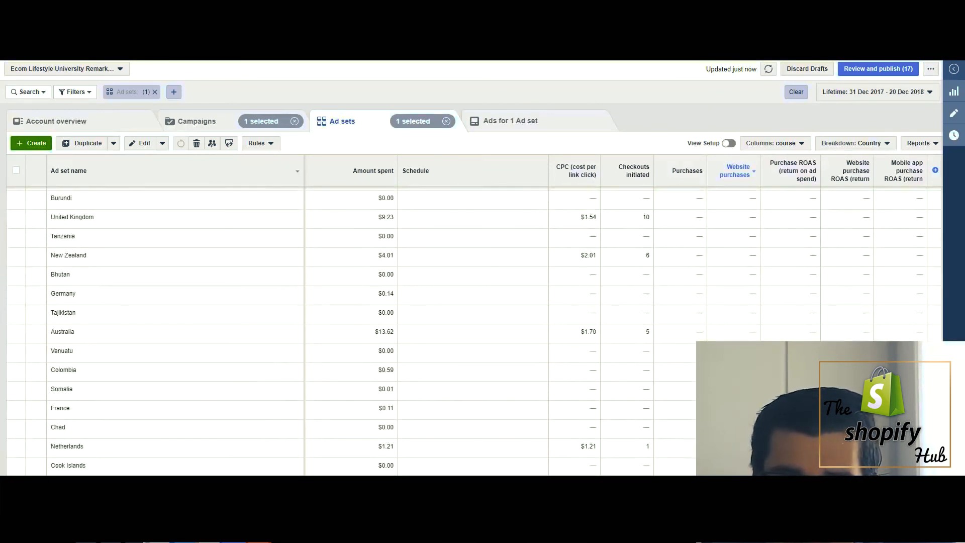
scroll(276, 258, up, 2)
drag(368, 392, 656, 384)
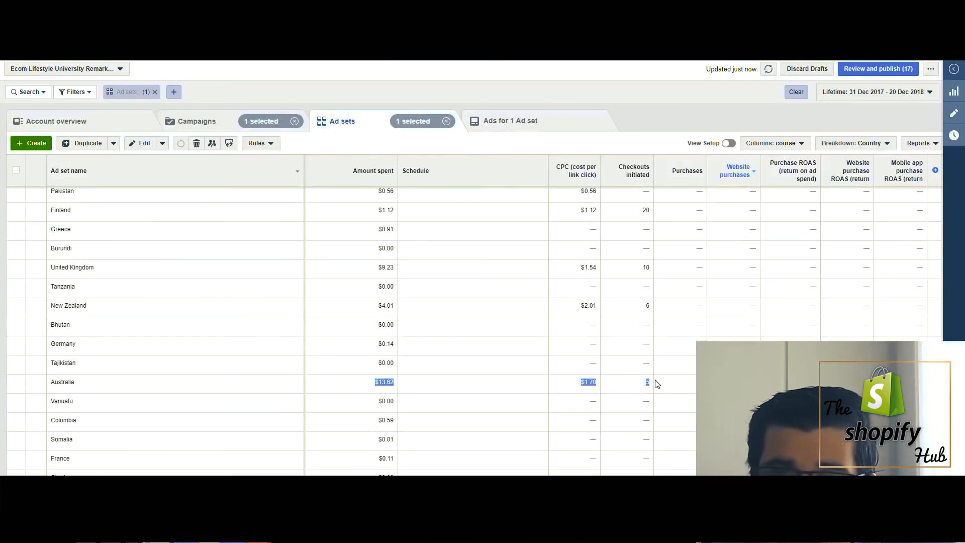
Step: Compare Finland's and the United Kingdom's amount spent, cost per click and checkouts initiated with Australia's amount spent
scroll(588, 312, up, 1)
drag(629, 262, 68, 259)
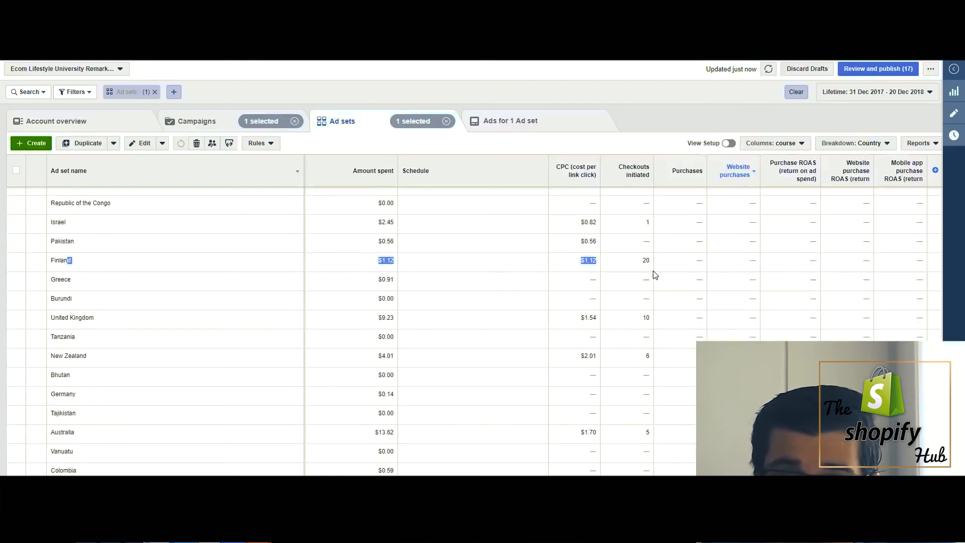
drag(462, 338, 652, 322)
click(474, 322)
drag(383, 318, 419, 320)
drag(342, 435, 406, 434)
Step: Look through the remaining countries' spend and checkouts, and return to the top-performing countries under the remarketing ad set
scroll(407, 346, down, 4)
scroll(408, 345, down, 5)
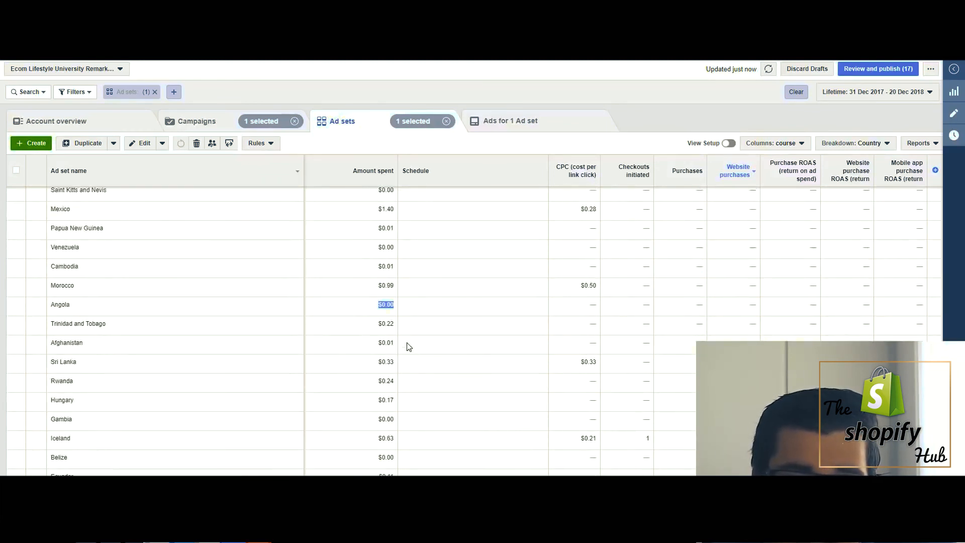
scroll(409, 347, up, 15)
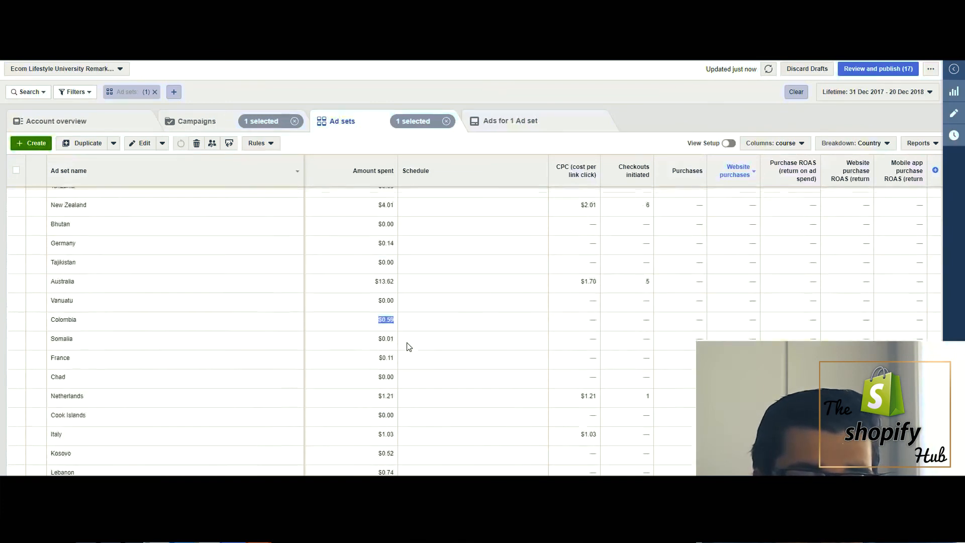
scroll(393, 346, up, 10)
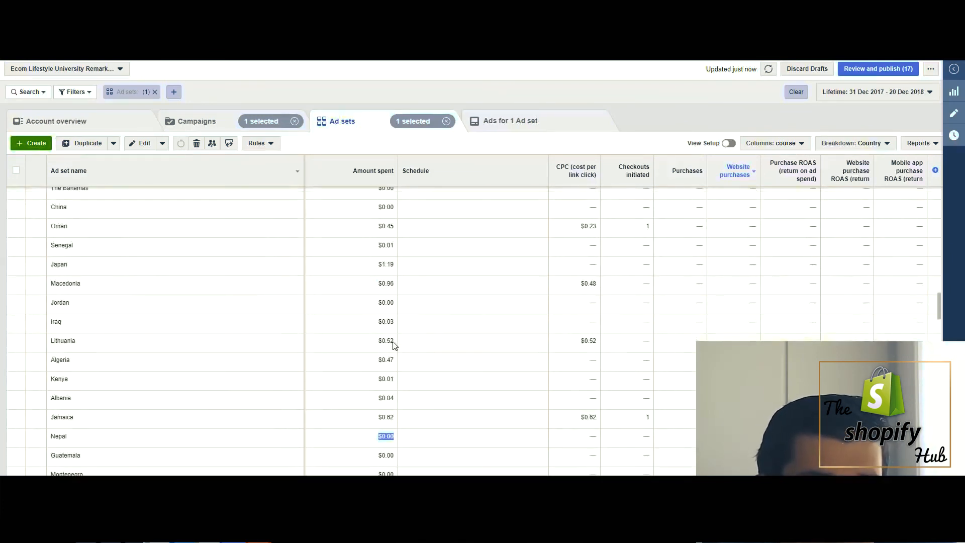
scroll(115, 309, up, 10)
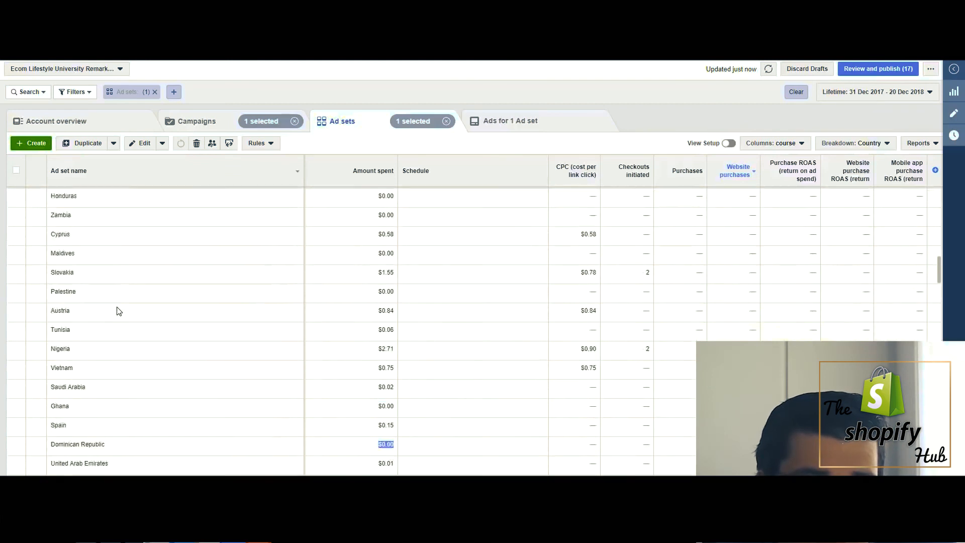
scroll(118, 312, up, 5)
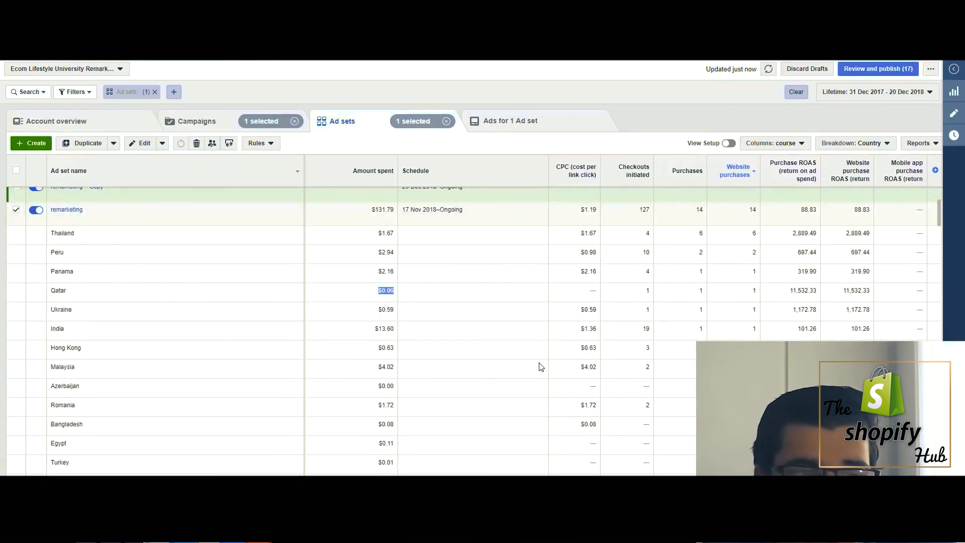
Step: Examine Thailand's website purchases and purchase return on ad spend, and view the available delivery breakdown options
scroll(539, 367, up, 1)
drag(750, 284, 824, 292)
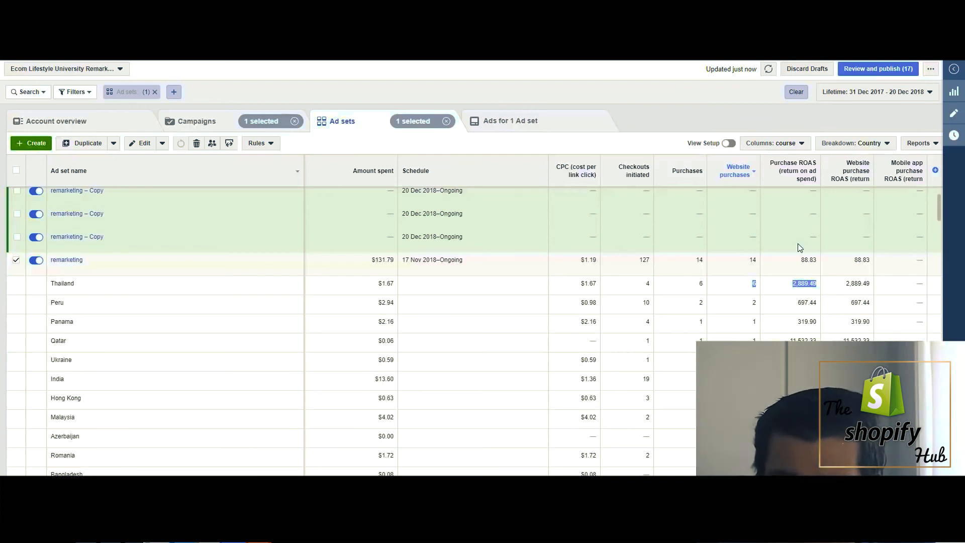
click(743, 299)
drag(752, 285, 812, 289)
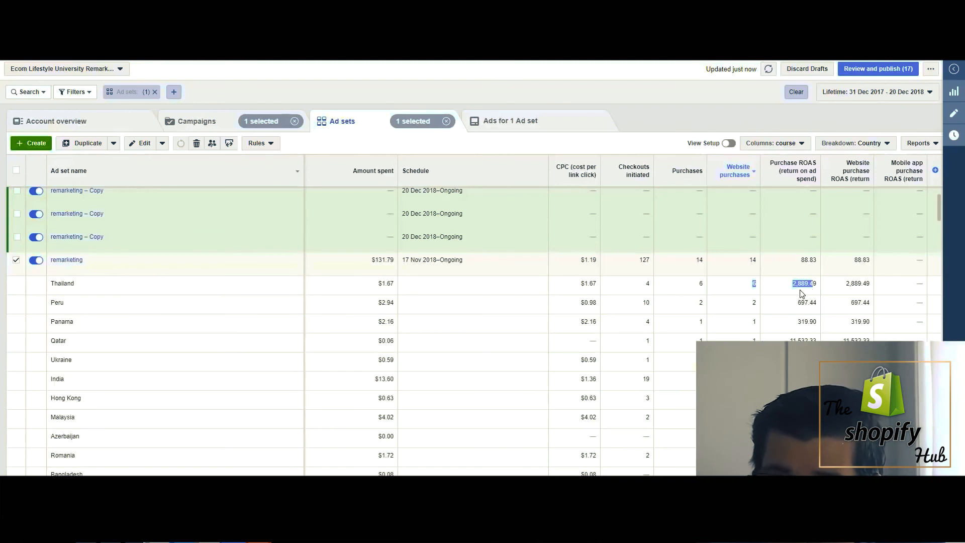
click(844, 143)
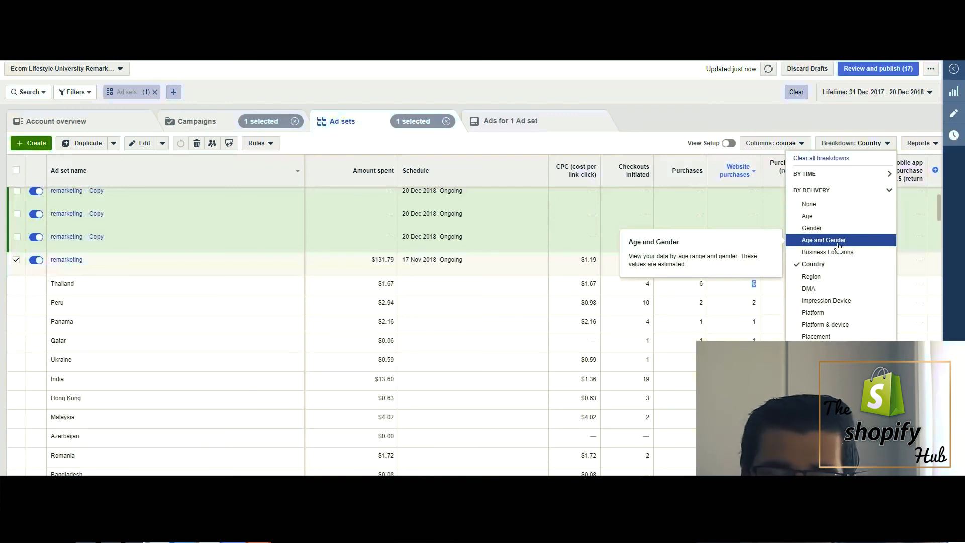
click(681, 342)
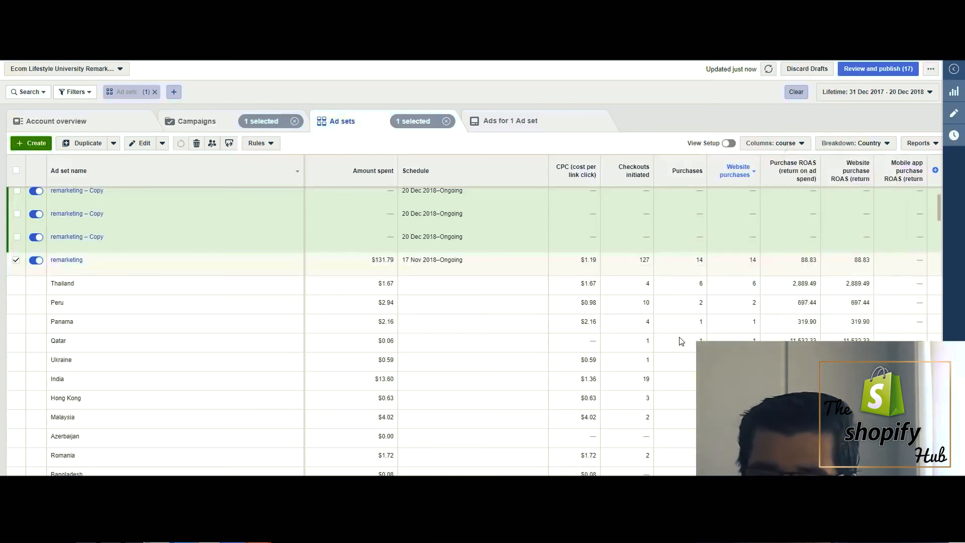